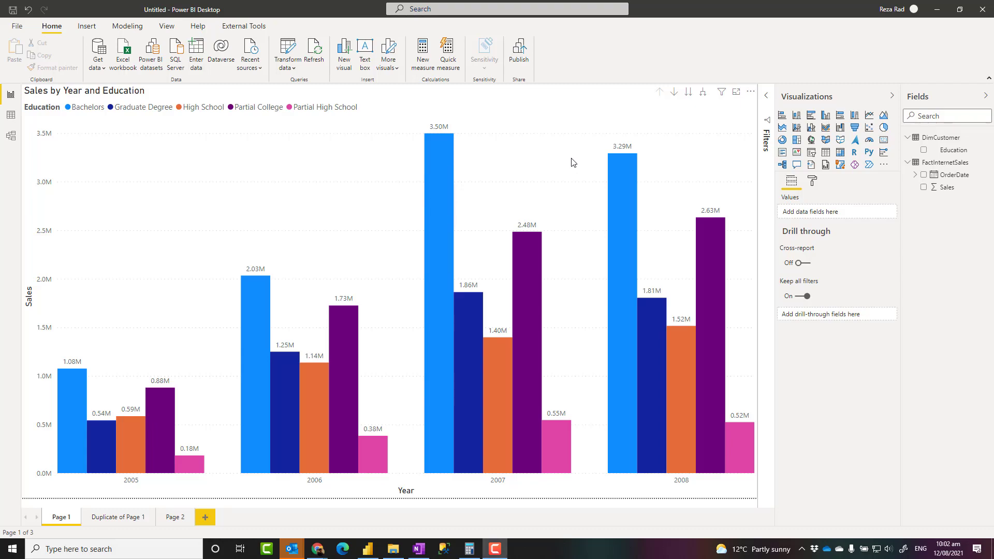
# Select the Sales by Year and Education chart on Page 1, then move to Page 2.
pyautogui.click(543, 140)
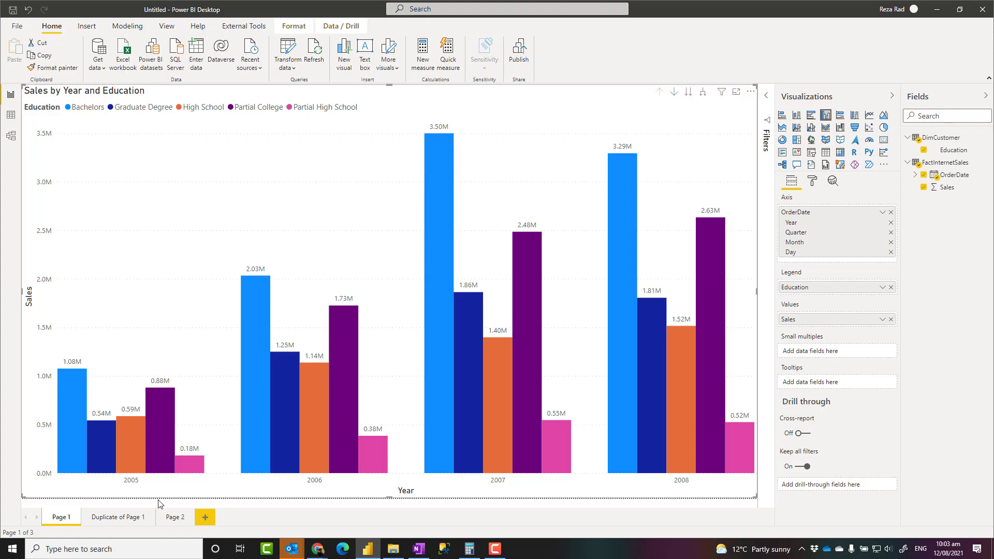
pyautogui.click(132, 519)
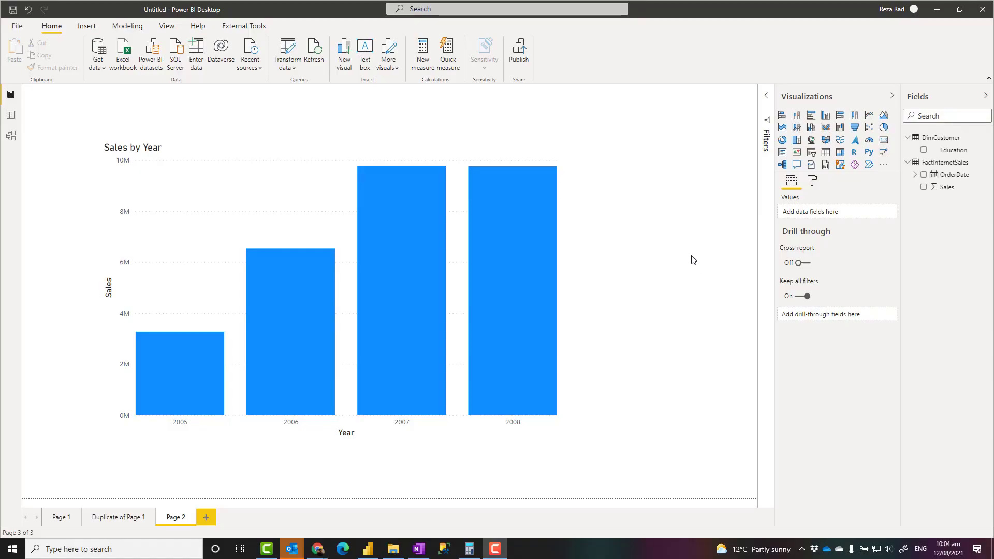
# Shift the Page 2 Sales by Year chart right and up, then nudge it slightly left.
pyautogui.moveTo(330, 291)
pyautogui.moveTo(318, 165); pyautogui.dragTo(376, 162)
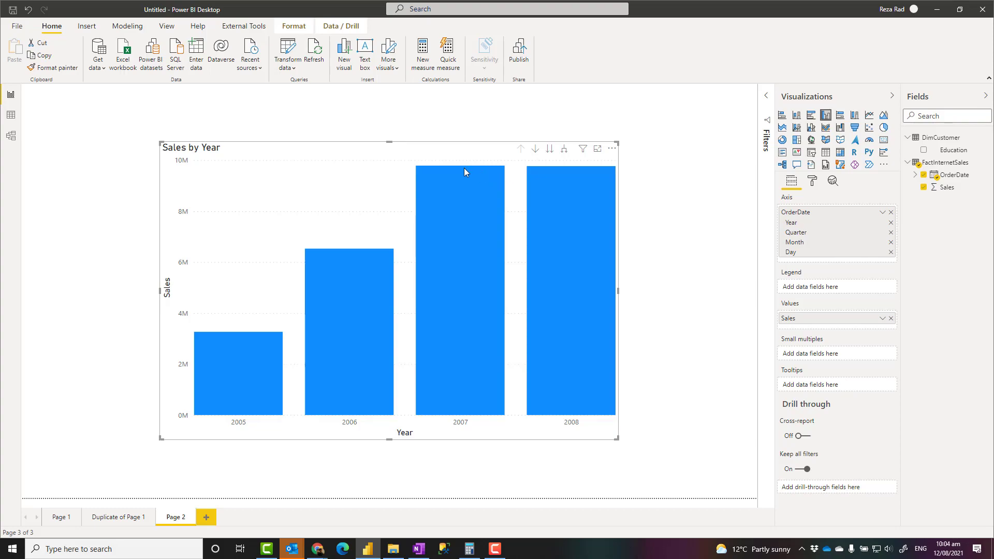
pyautogui.moveTo(360, 168); pyautogui.dragTo(378, 145)
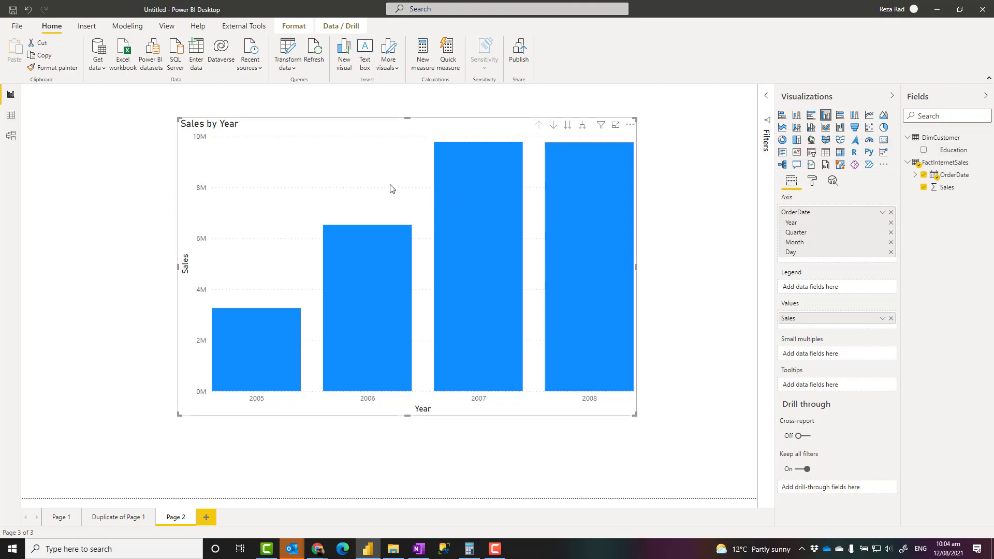
pyautogui.moveTo(379, 187); pyautogui.dragTo(365, 190)
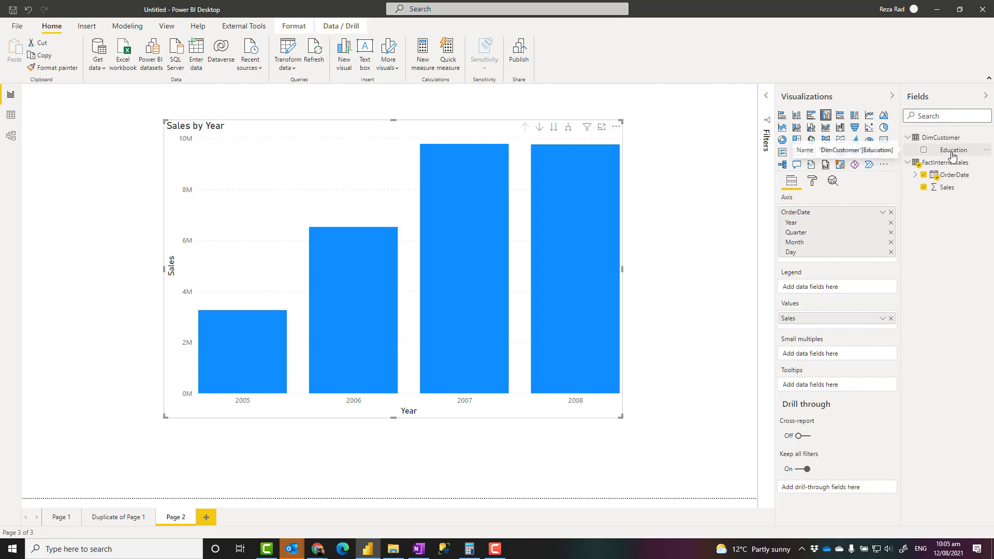
# Add Education as the legend across 2005–2008, then enlarge the chart and move it up-right.
pyautogui.moveTo(955, 152); pyautogui.dragTo(842, 288)
pyautogui.moveTo(506, 183)
pyautogui.mouseDown()
pyautogui.moveTo(579, 205)
pyautogui.moveTo(604, 200)
pyautogui.mouseUp()
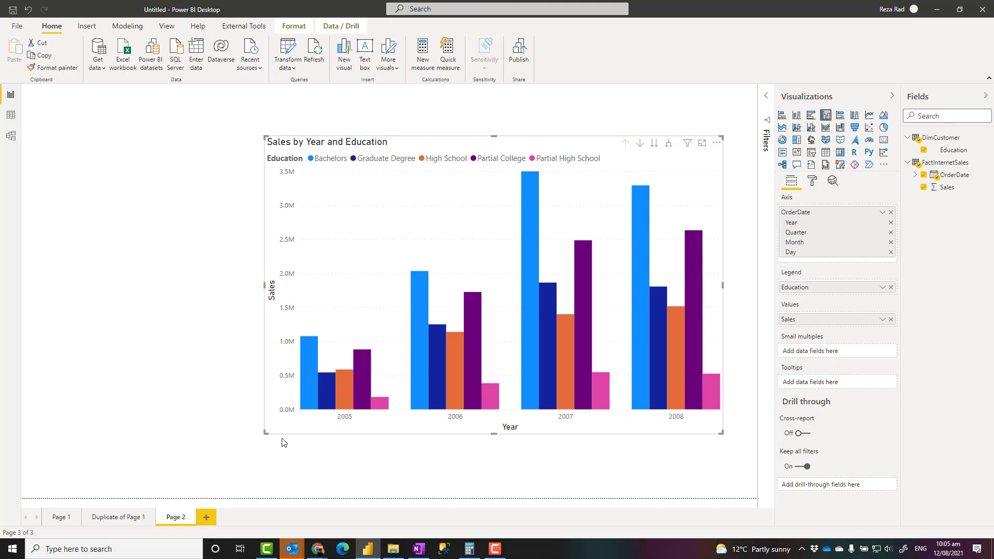
pyautogui.moveTo(265, 432); pyautogui.dragTo(228, 481)
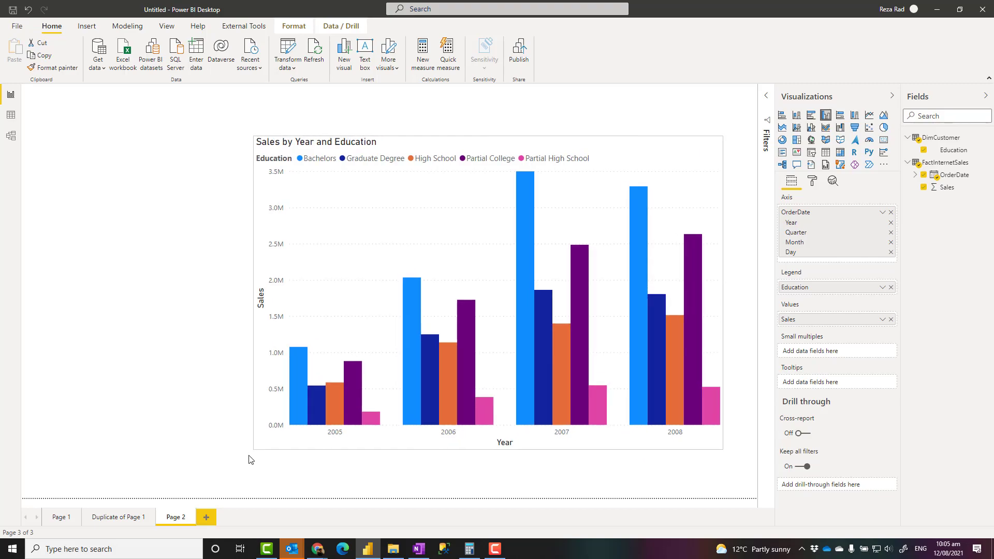
pyautogui.moveTo(436, 277); pyautogui.dragTo(465, 235)
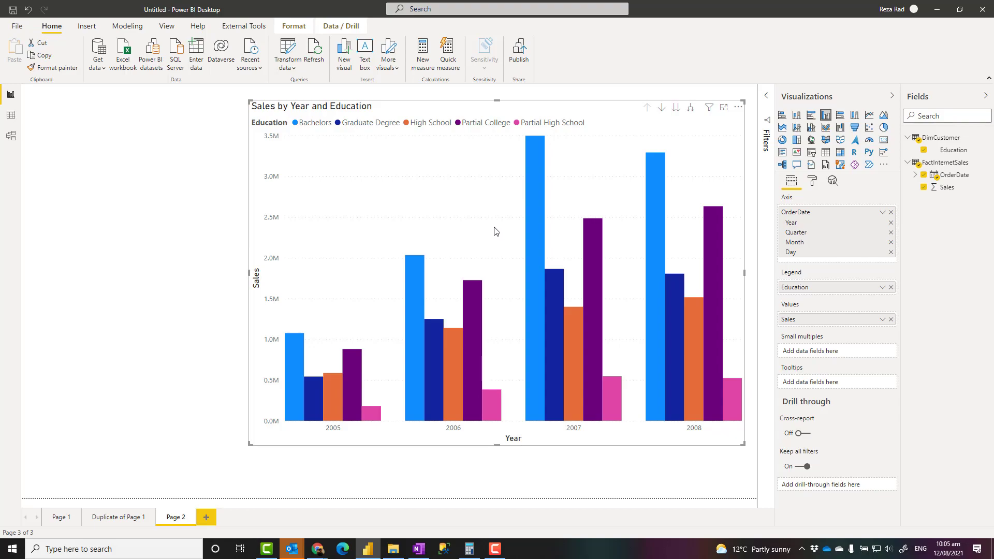
pyautogui.moveTo(495, 231); pyautogui.dragTo(482, 230)
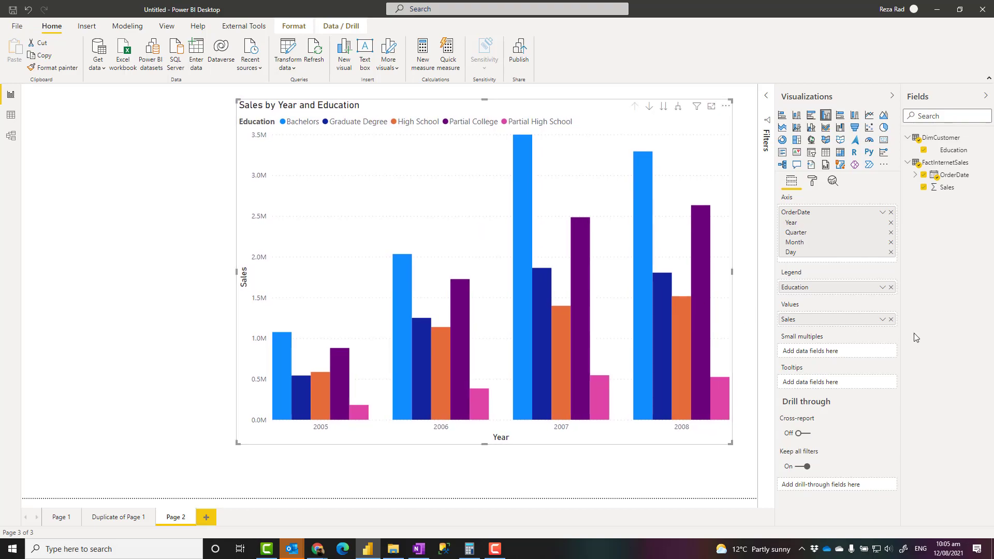
# Remove Education from the legend, shrink the chart and move it to the top-left.
pyautogui.click(890, 288)
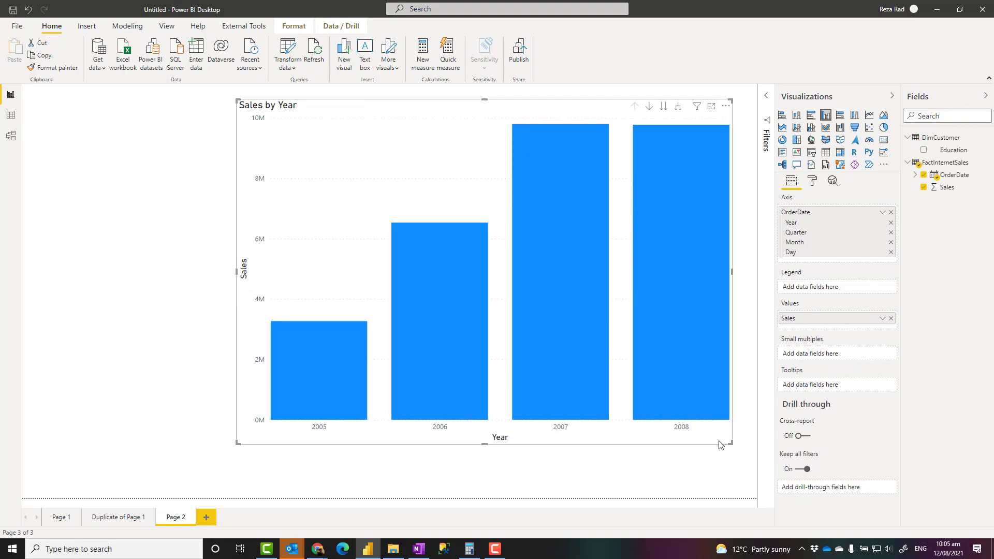
pyautogui.moveTo(730, 443); pyautogui.dragTo(566, 313)
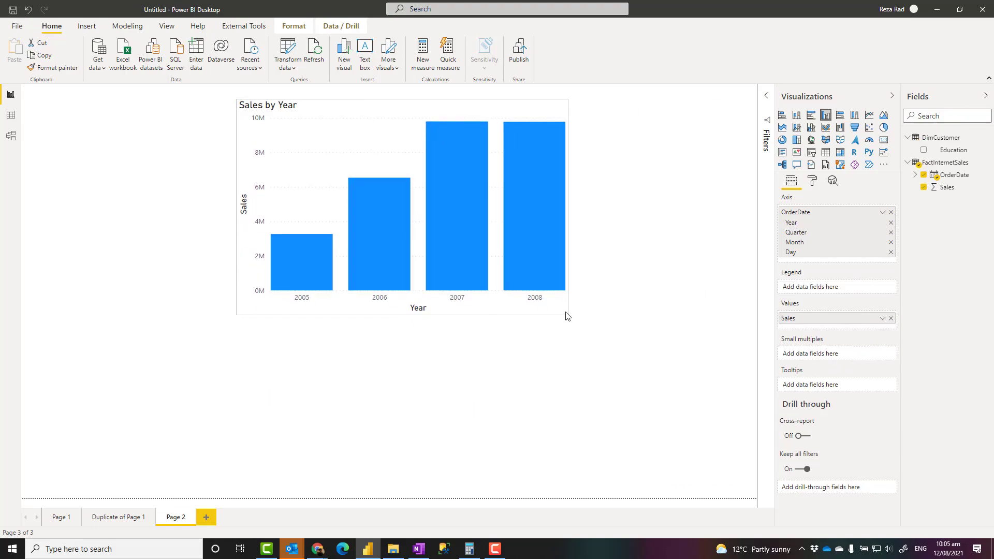
pyautogui.moveTo(353, 138); pyautogui.dragTo(176, 129)
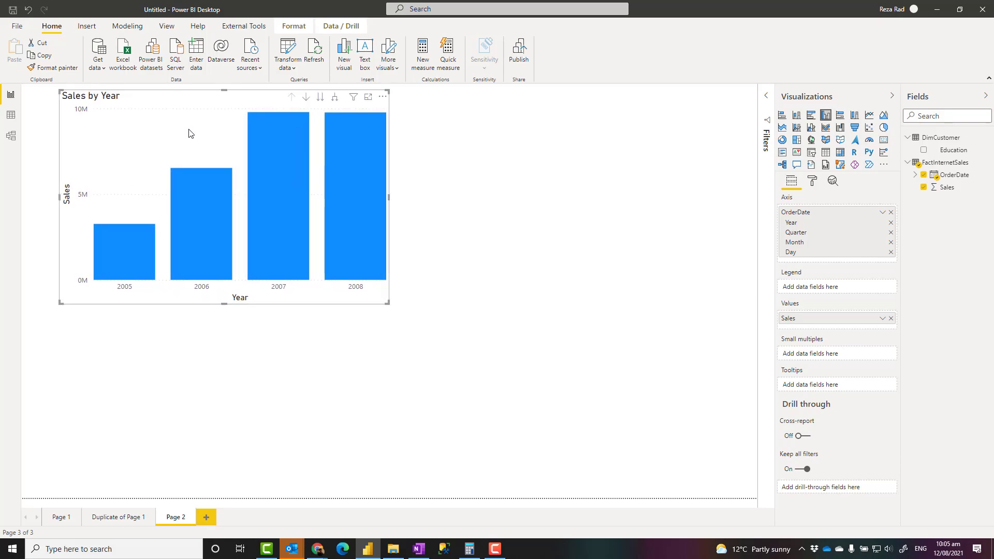
# Add two copies of the chart, one at the top-right and one below it.
pyautogui.hotkey('ctrl', 'c')
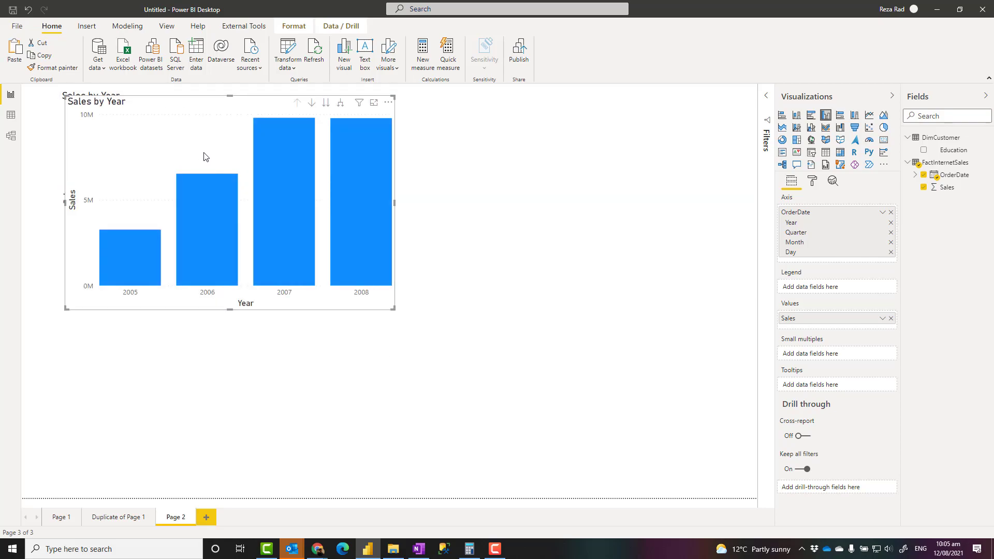
pyautogui.hotkey('ctrl', 'v')
pyautogui.moveTo(536, 154); pyautogui.dragTo(534, 152)
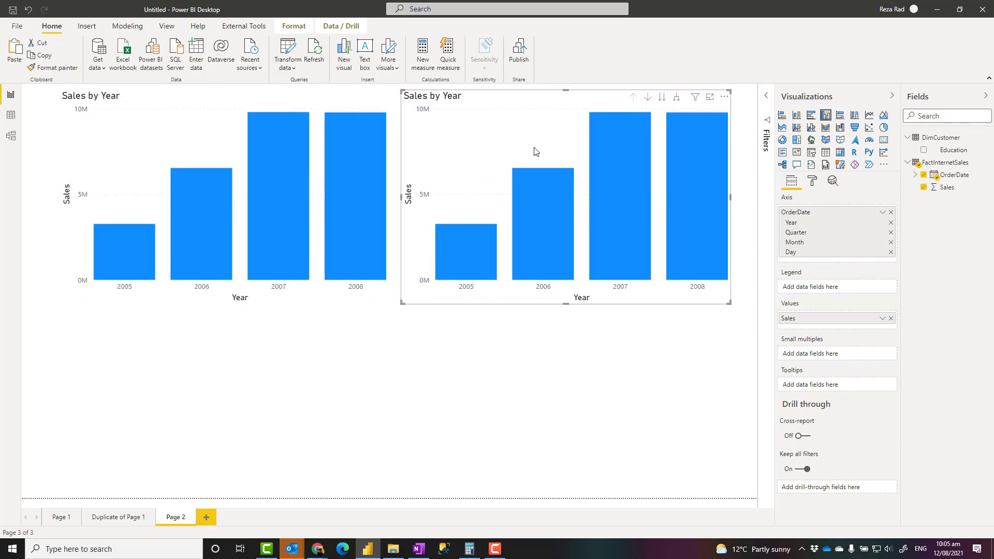
pyautogui.hotkey('ctrl', 'v')
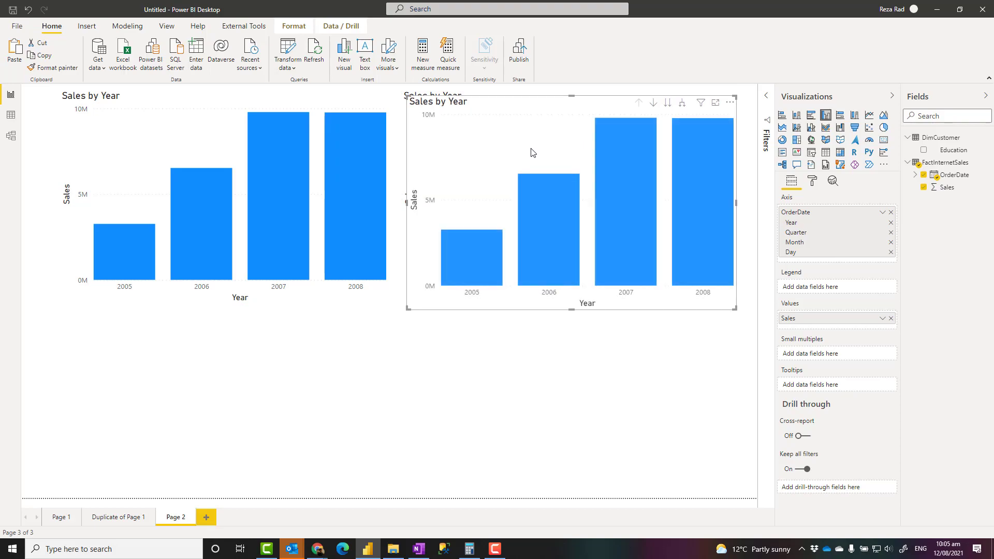
pyautogui.moveTo(532, 152); pyautogui.dragTo(533, 347)
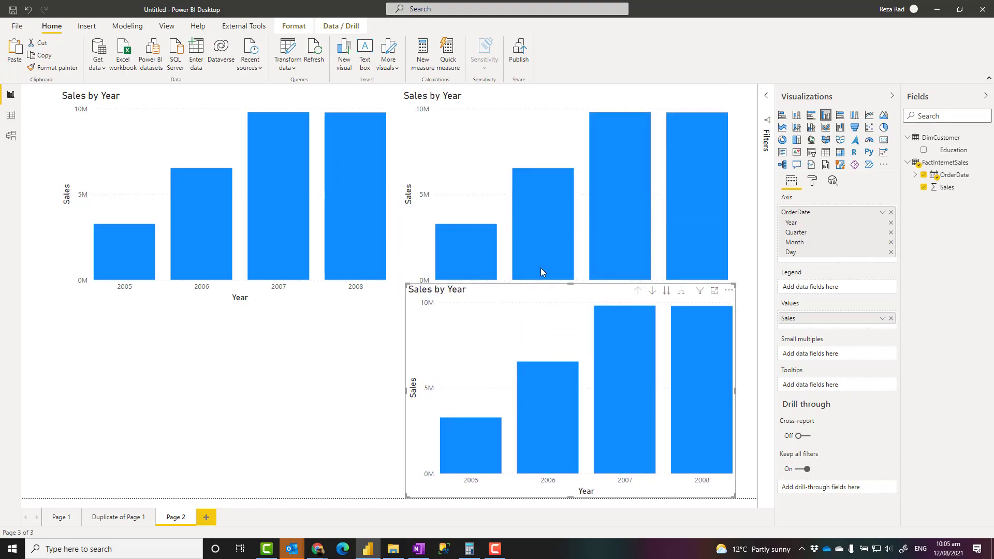
pyautogui.click(535, 155)
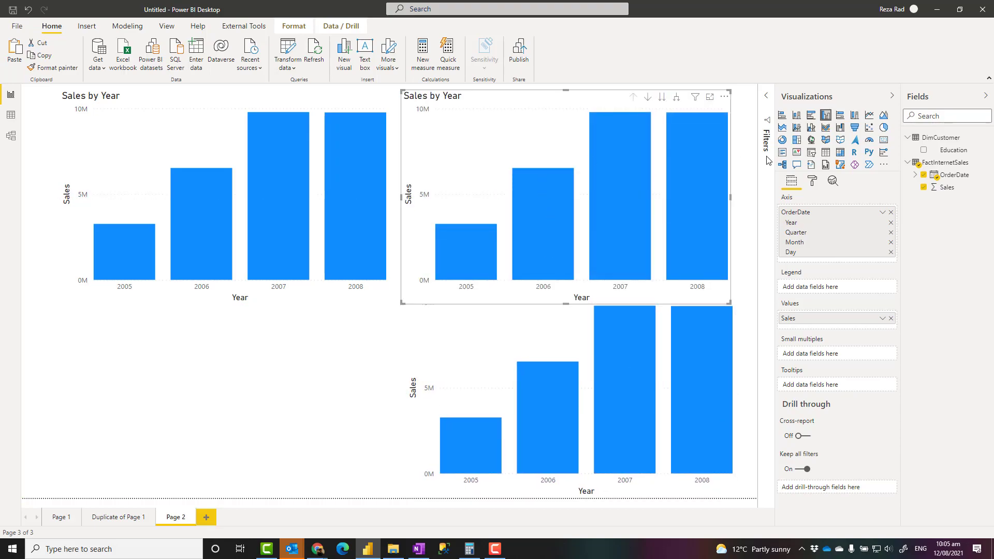
# Filter the top-right chart to Bachelors and the top-left chart to High School.
pyautogui.click(767, 96)
pyautogui.moveTo(953, 150)
pyautogui.mouseDown()
pyautogui.moveTo(744, 278)
pyautogui.moveTo(723, 302)
pyautogui.mouseUp()
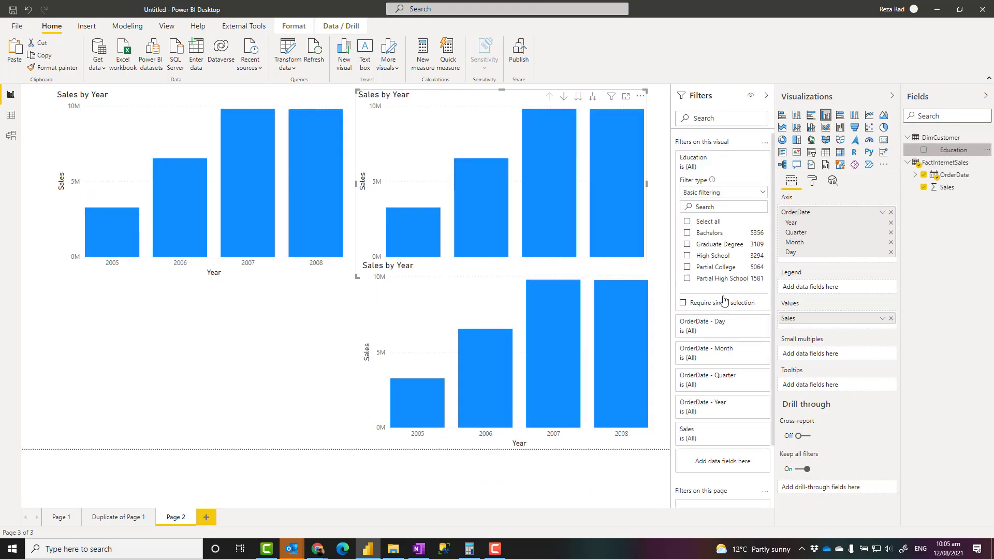
pyautogui.click(687, 234)
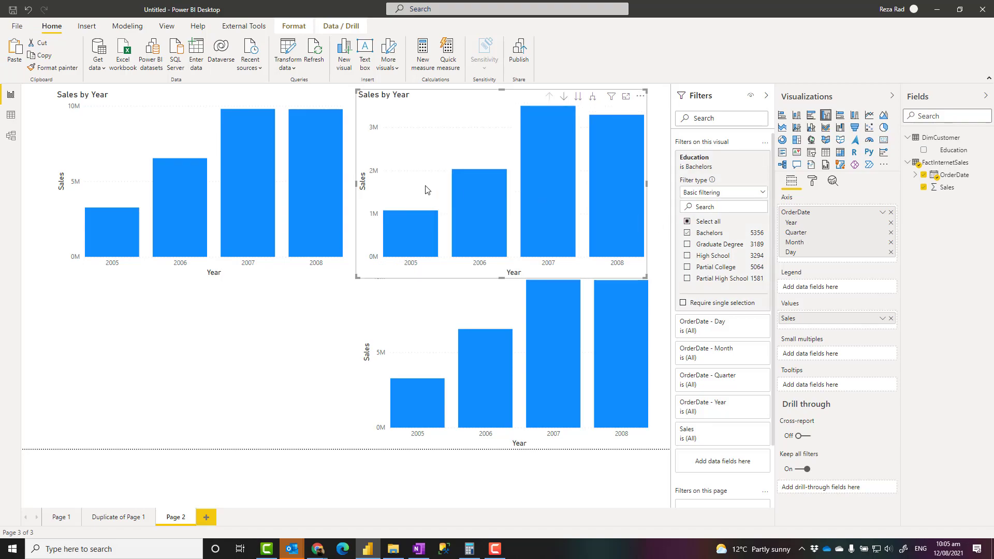
pyautogui.click(206, 114)
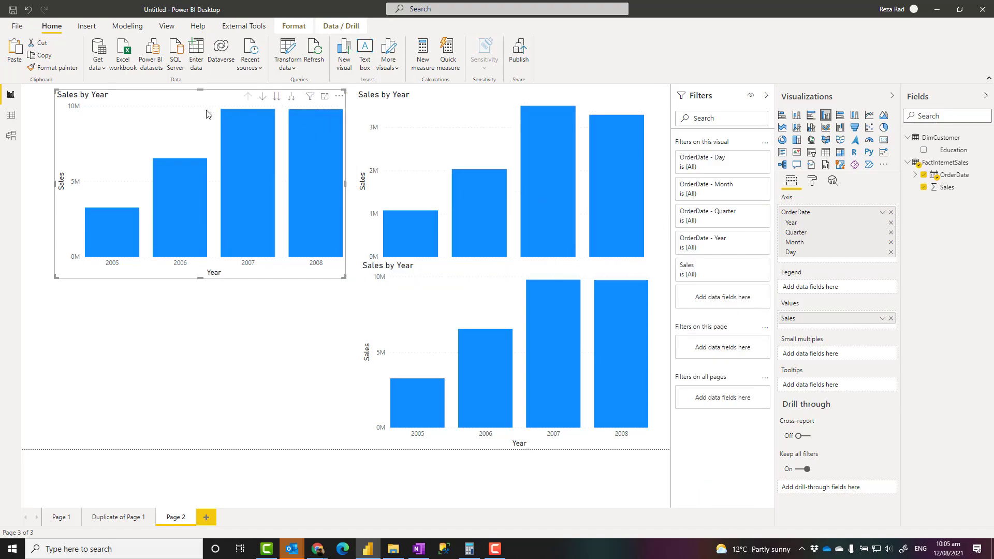
pyautogui.moveTo(944, 151); pyautogui.dragTo(723, 302)
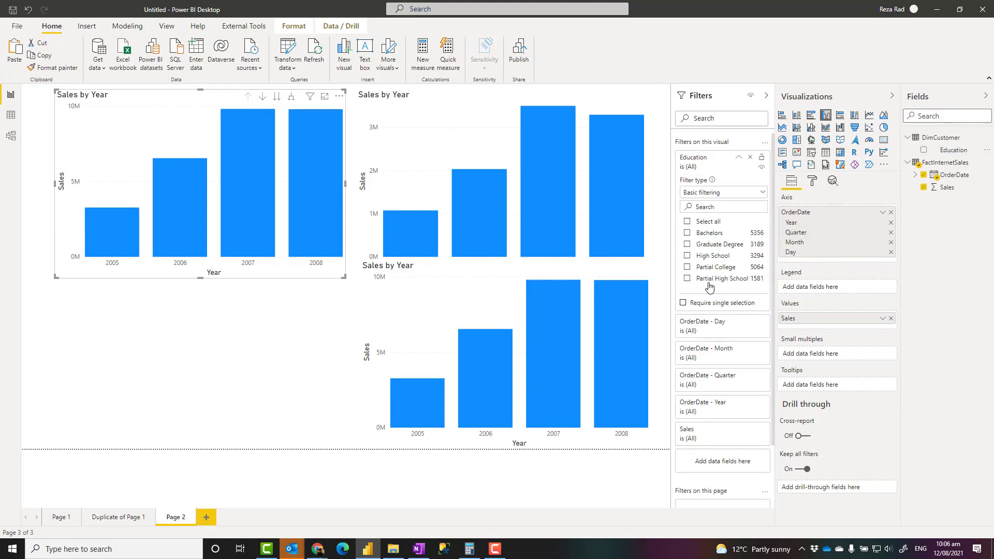
pyautogui.click(687, 256)
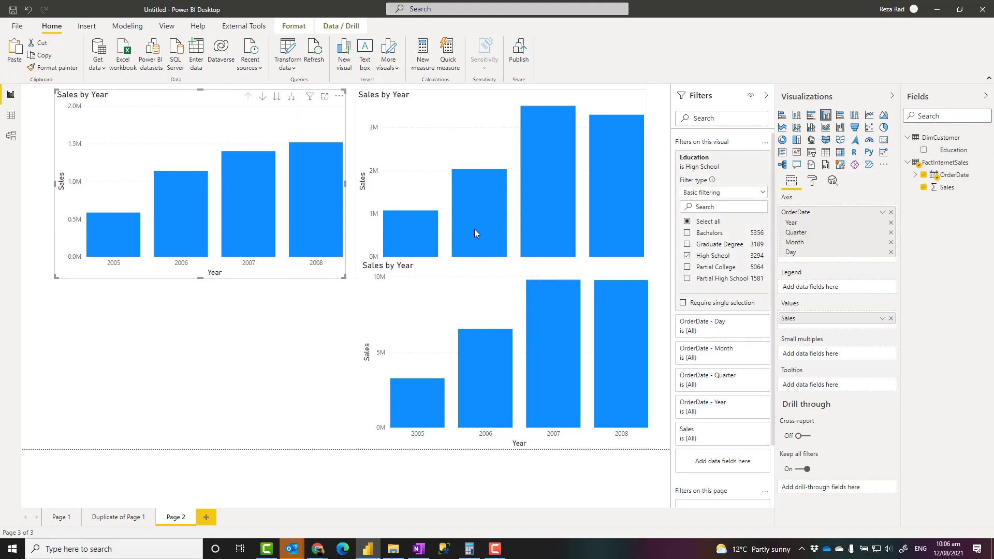
# Check each chart's filter and lower the bottom chart so it no longer overlaps.
pyautogui.moveTo(415, 136)
pyautogui.click(404, 117)
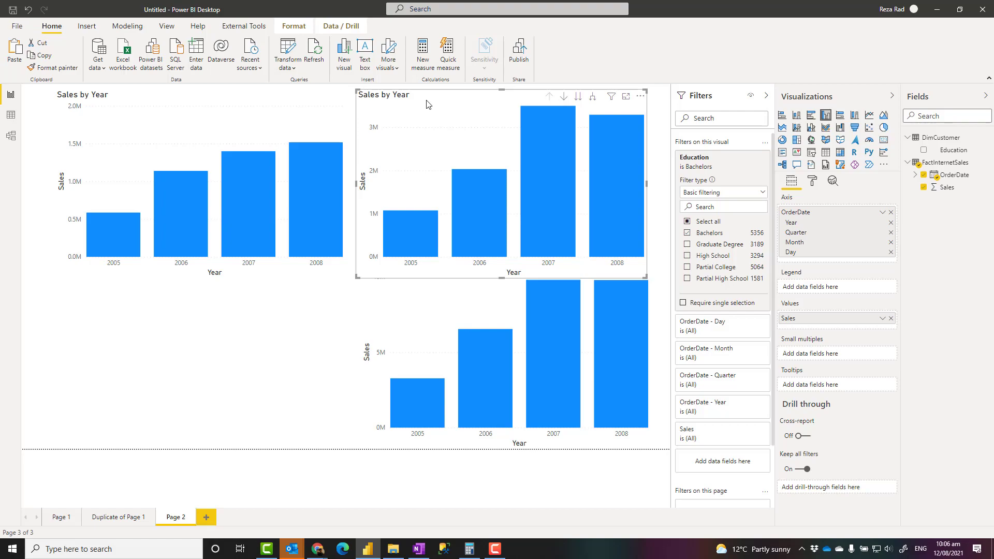
pyautogui.moveTo(167, 109)
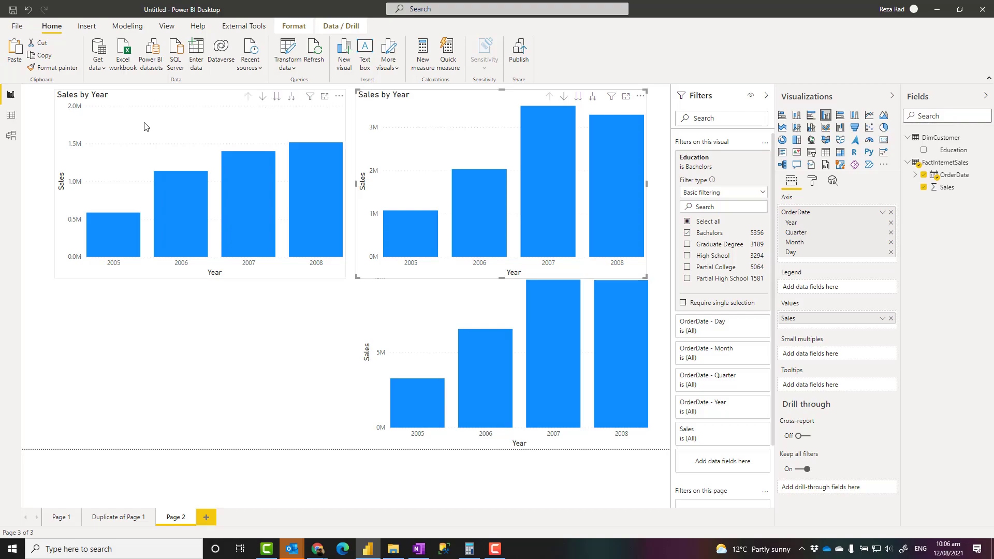
pyautogui.click(124, 135)
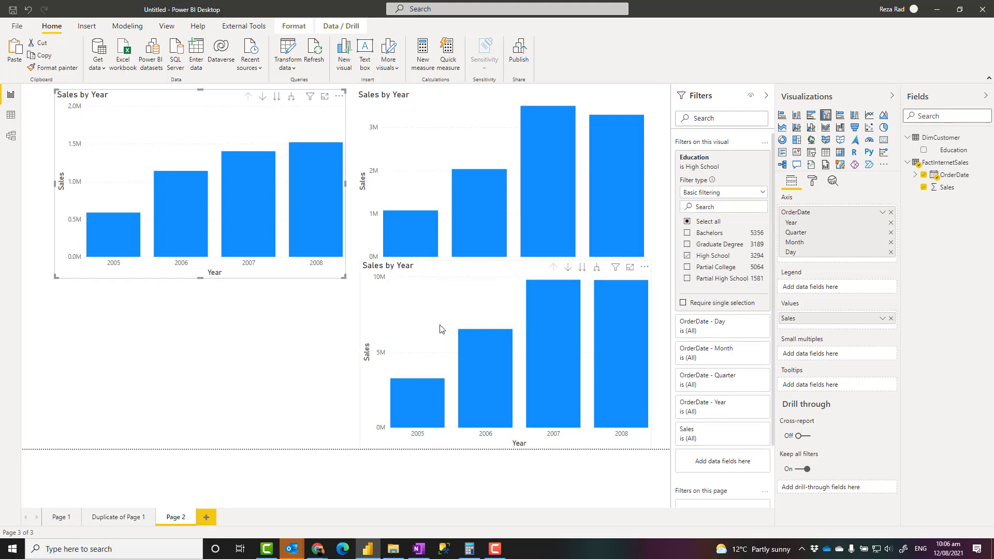
pyautogui.click(427, 317)
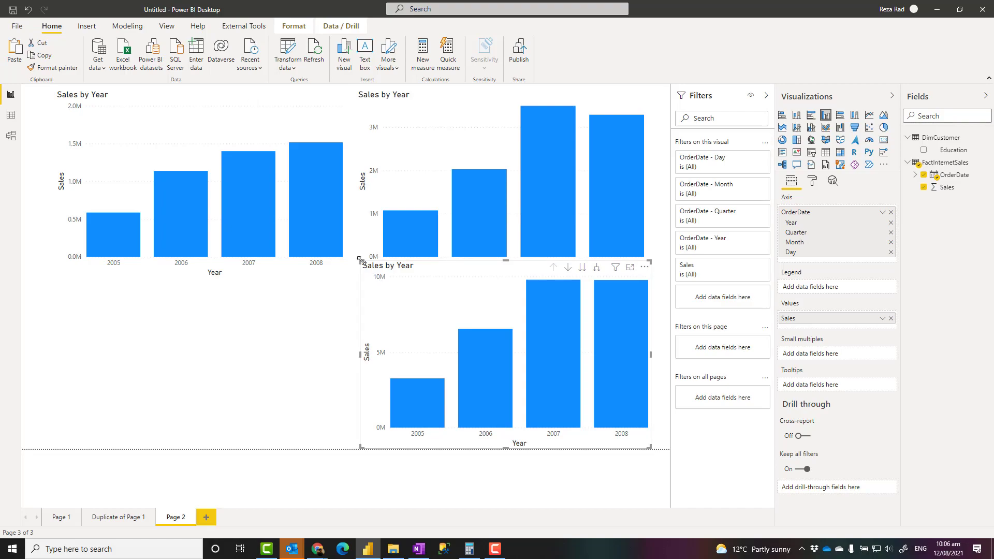
pyautogui.moveTo(366, 269); pyautogui.dragTo(366, 285)
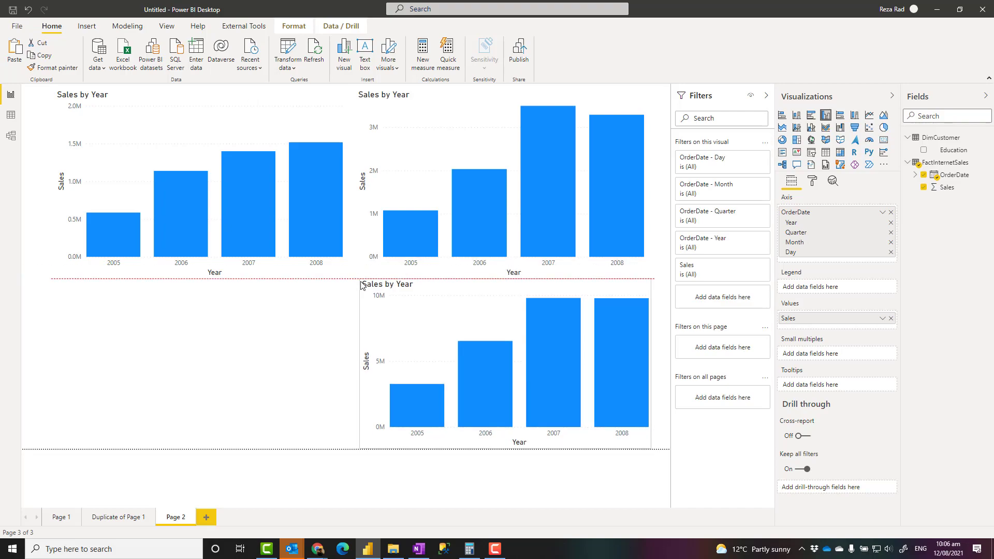
pyautogui.click(432, 140)
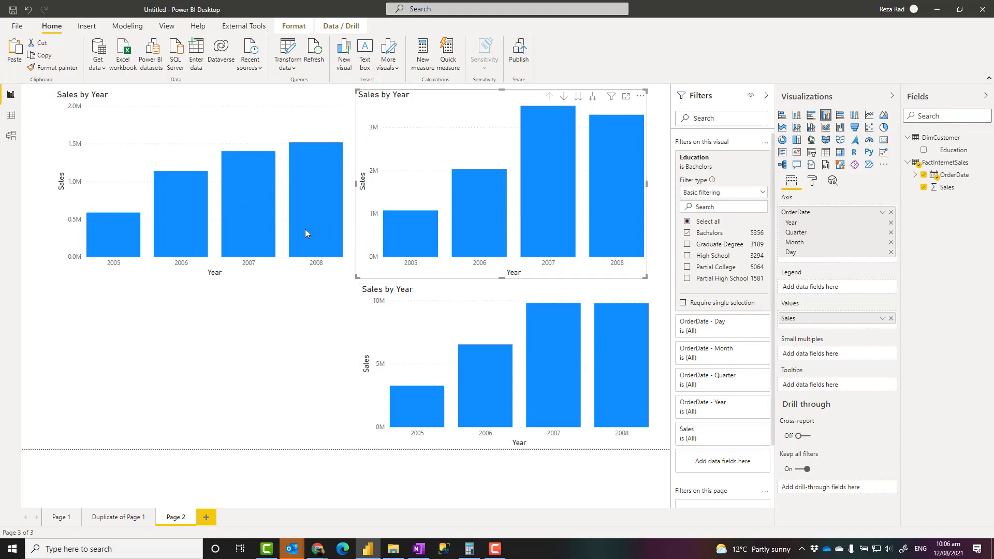
pyautogui.click(415, 323)
pyautogui.moveTo(412, 323)
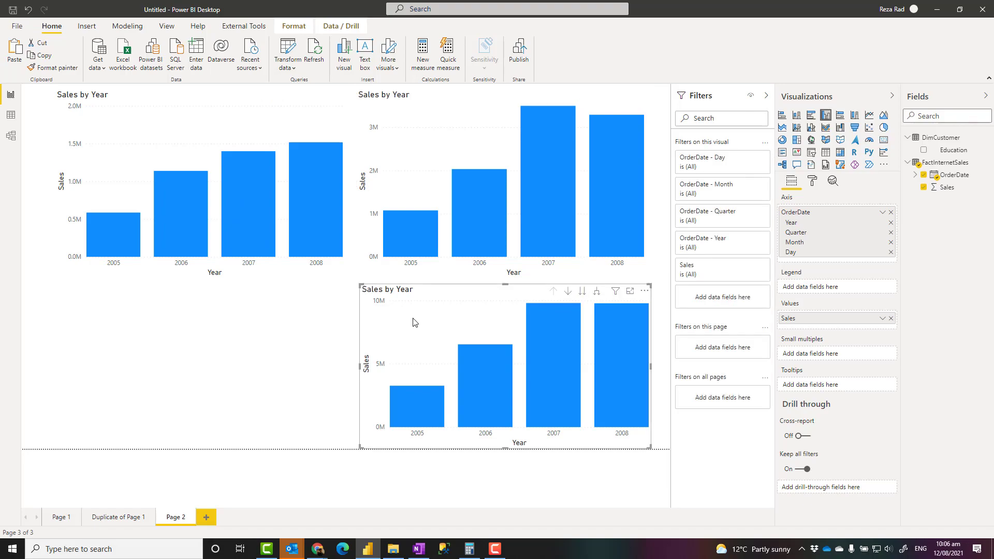
# Delete the Education-filtered top-right and top-left charts, leaving the unfiltered chart selected.
pyautogui.click(325, 326)
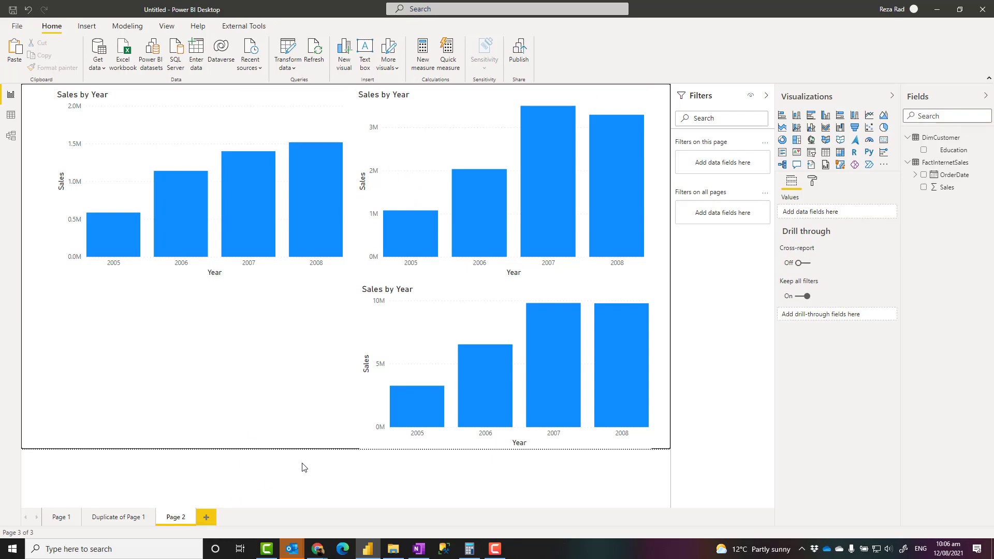
pyautogui.moveTo(437, 163)
pyautogui.click(410, 164)
pyautogui.press('Delete')
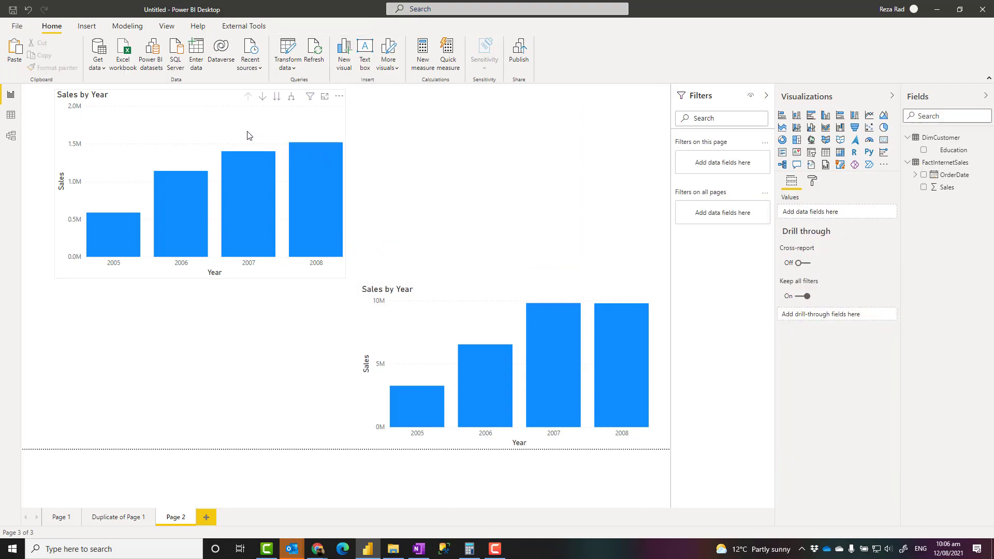
pyautogui.click(246, 136)
pyautogui.press('Delete')
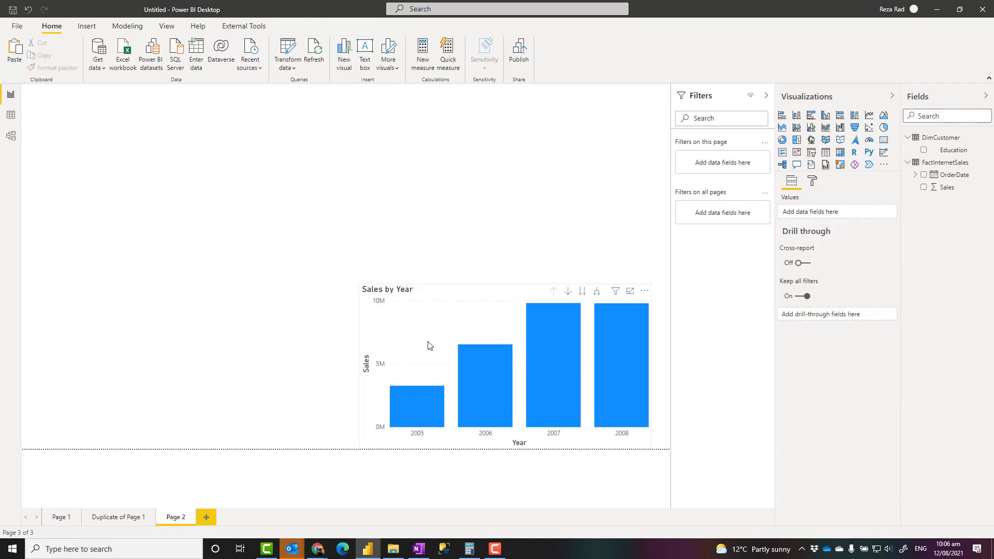
pyautogui.click(428, 345)
# Move the chart to the upper left, enlarge it, and add Education as Small multiples.
pyautogui.moveTo(432, 347); pyautogui.dragTo(241, 214)
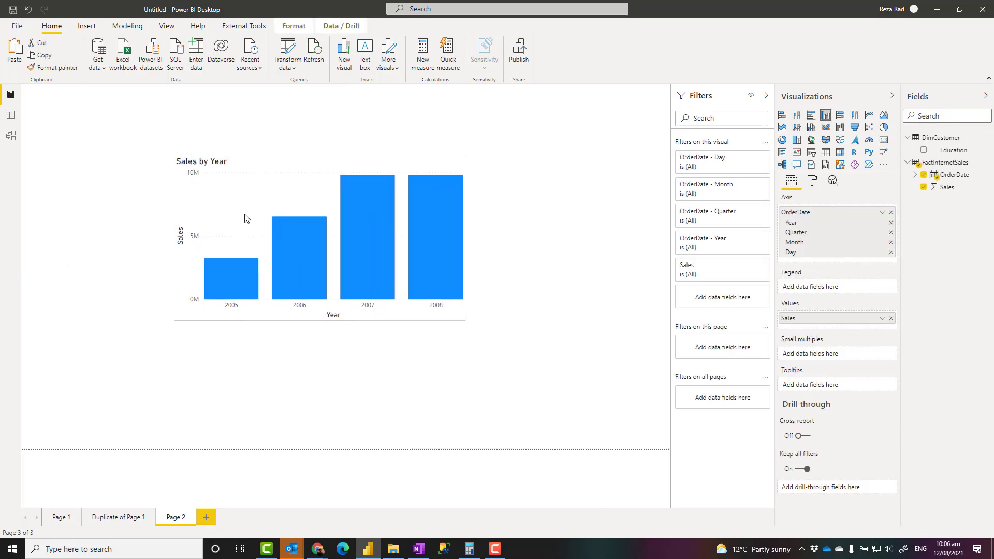
pyautogui.moveTo(459, 314); pyautogui.dragTo(584, 408)
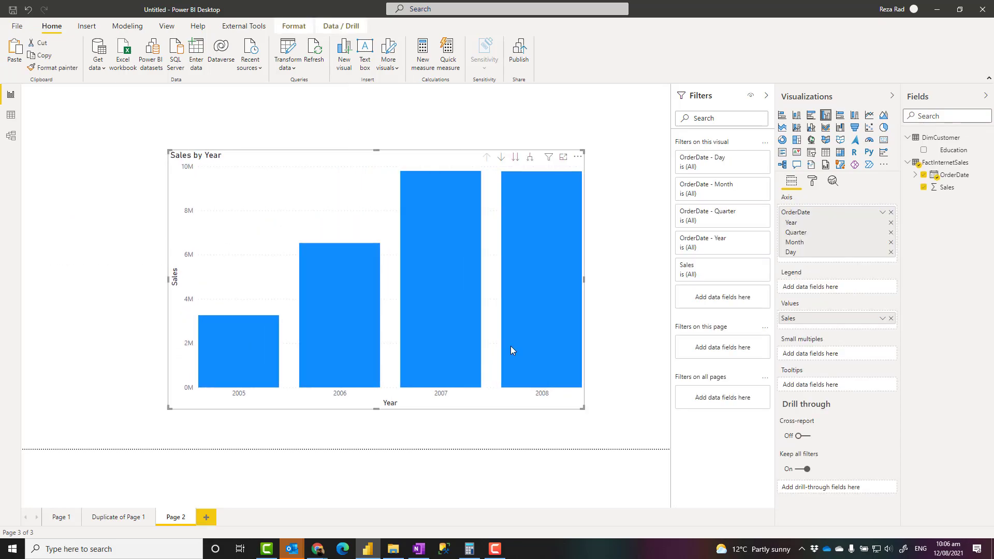
pyautogui.moveTo(377, 227); pyautogui.dragTo(424, 214)
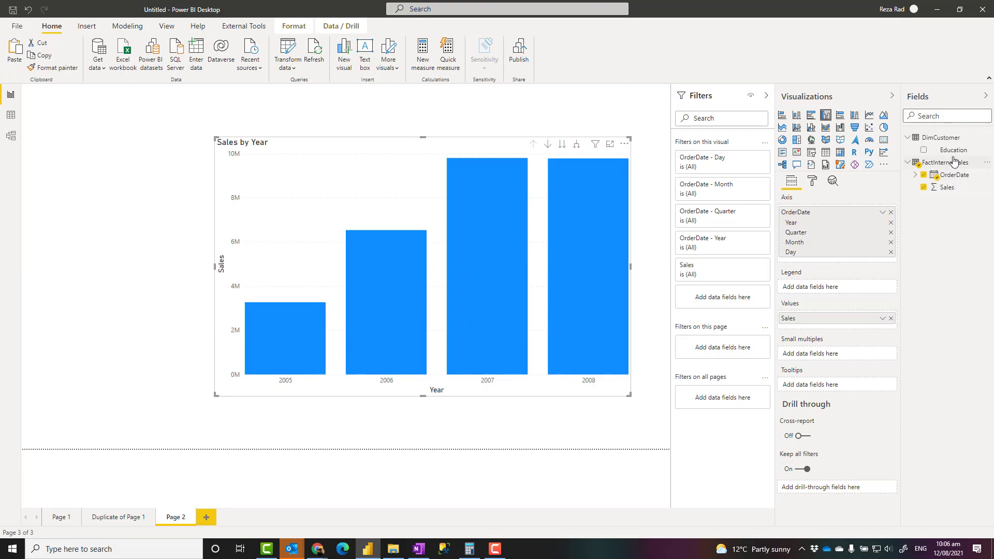
pyautogui.moveTo(952, 158); pyautogui.dragTo(842, 362)
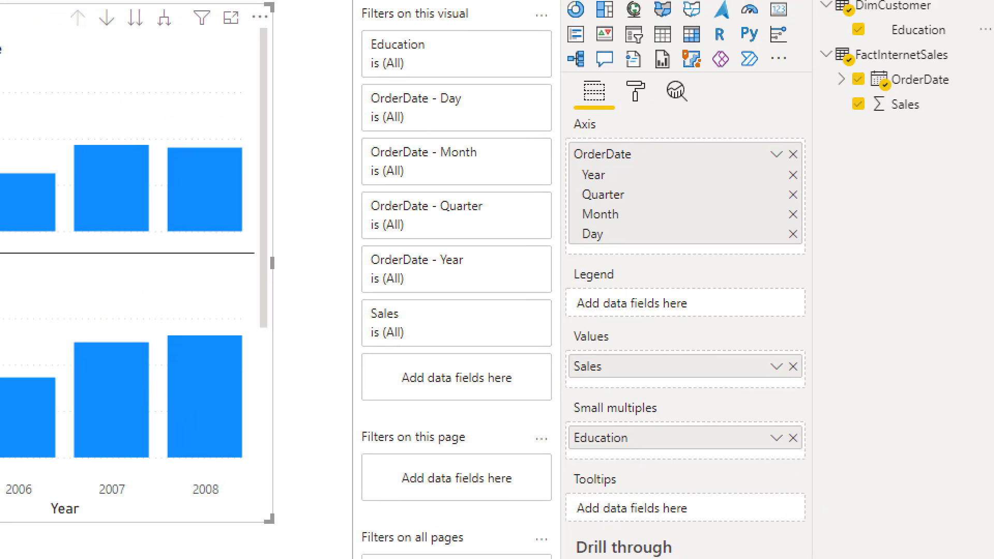
# Stretch the small-multiples chart from the page's top-left corner toward the bottom-right.
pyautogui.moveTo(561, 392); pyautogui.dragTo(666, 458)
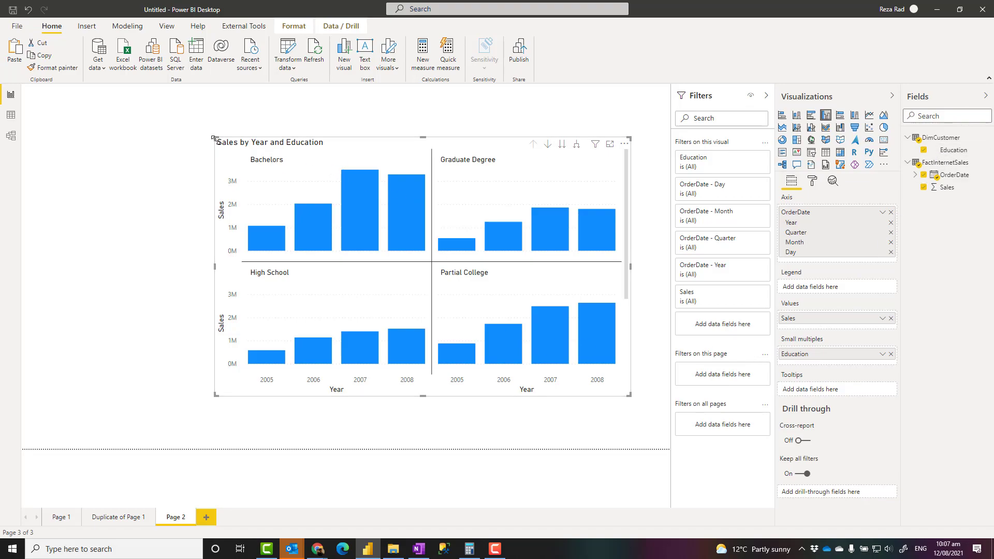
pyautogui.moveTo(216, 137); pyautogui.dragTo(22, 87)
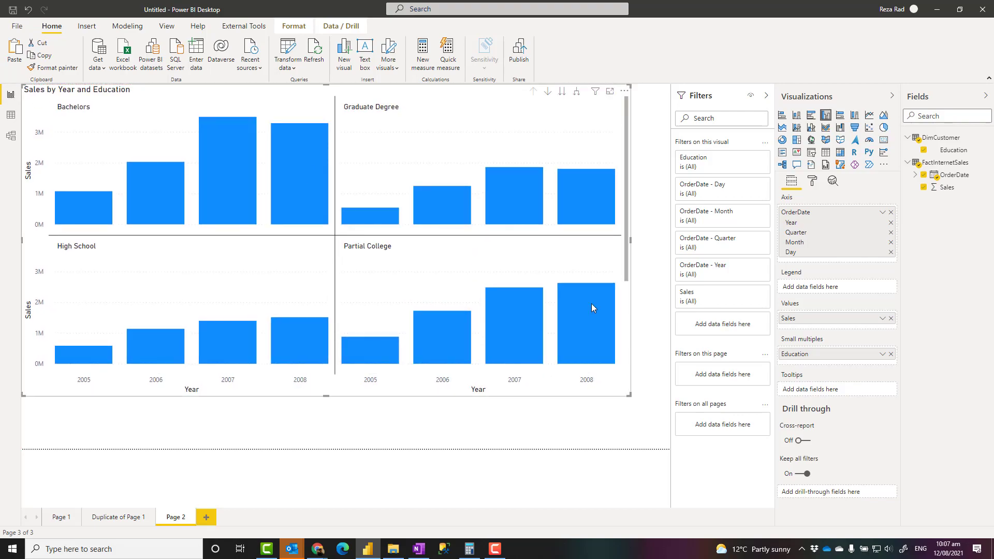
pyautogui.moveTo(628, 394); pyautogui.dragTo(669, 449)
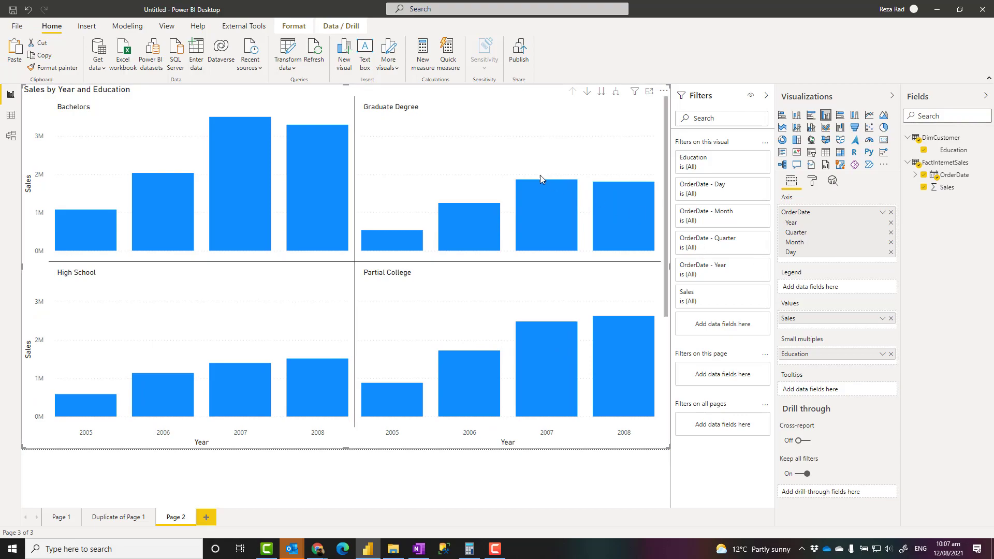
pyautogui.scroll(-2, 273, 307)
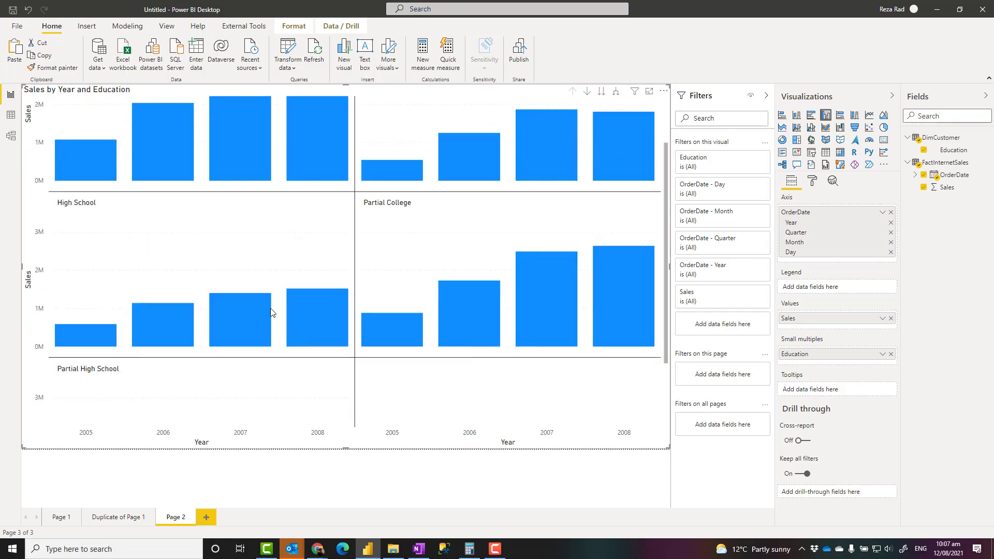
pyautogui.scroll(2, 272, 311)
# Highlight the Bachelors 2007 and 2008 bars, then clear the highlight.
pyautogui.click(322, 192)
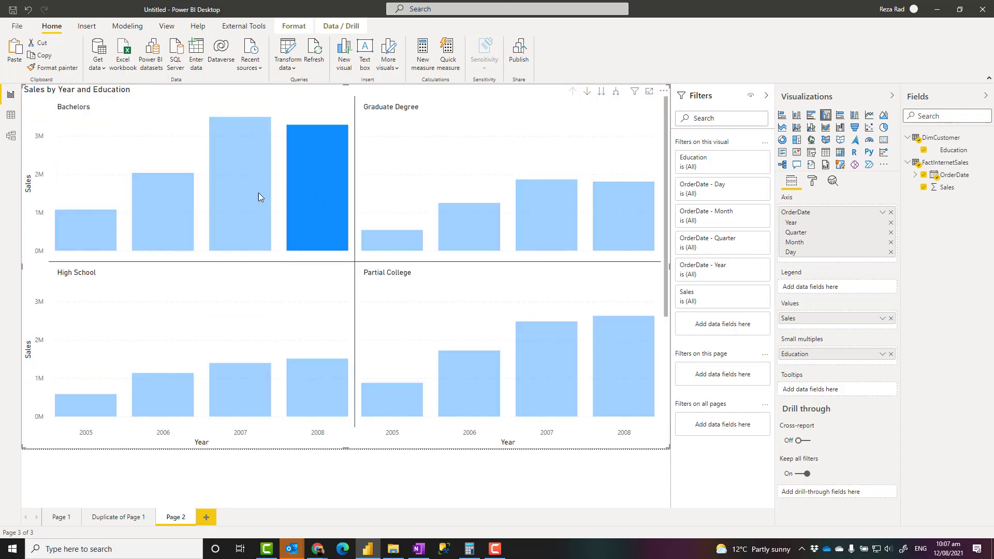
pyautogui.click(258, 195)
pyautogui.click(307, 205)
pyautogui.click(321, 210)
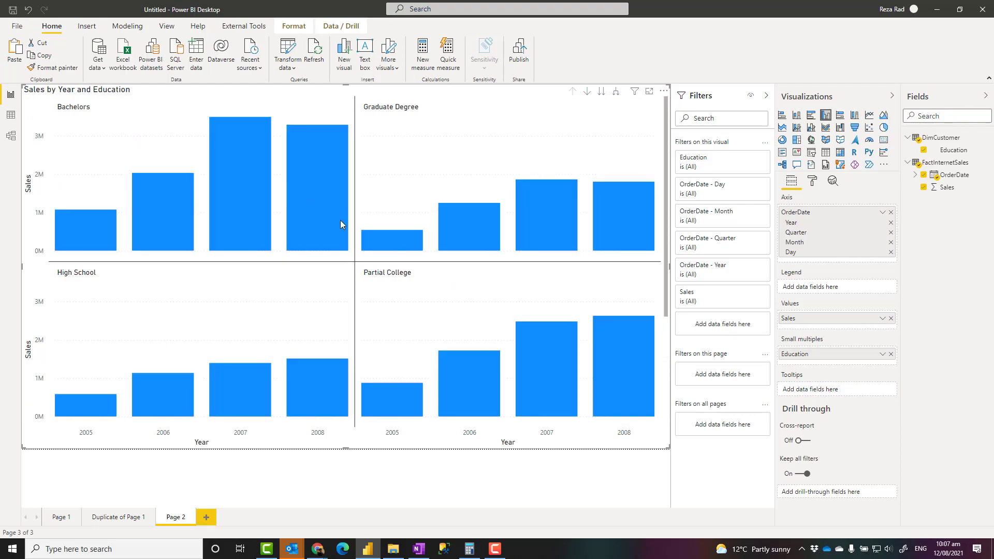
pyautogui.scroll(-2, 404, 326)
pyautogui.scroll(2, 403, 324)
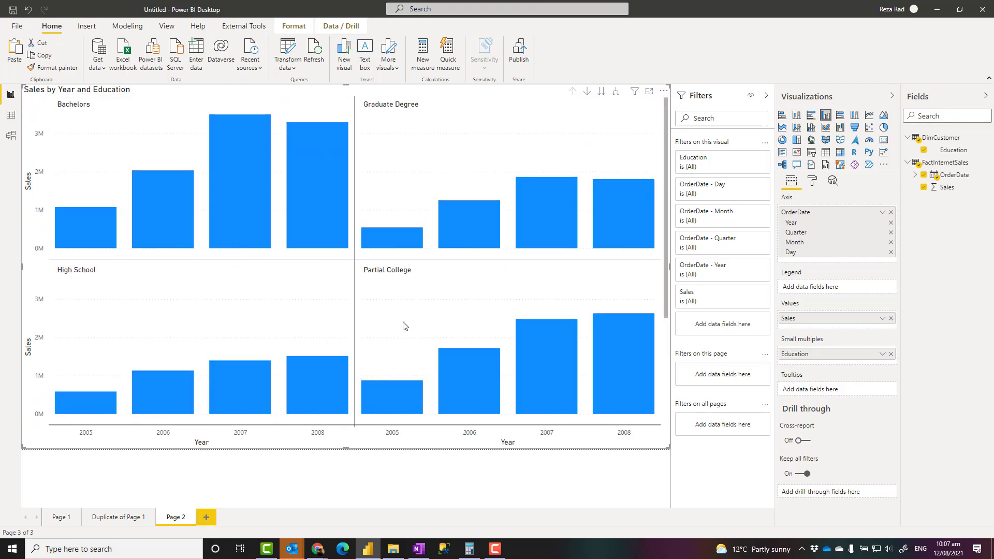
pyautogui.scroll(-2, 412, 344)
pyautogui.scroll(2, 413, 344)
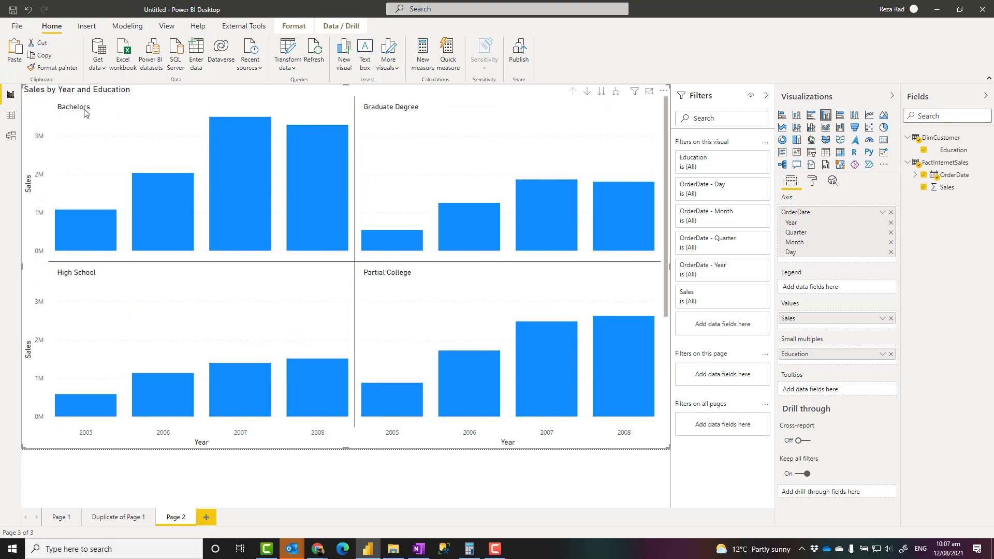
pyautogui.scroll(-2, 381, 326)
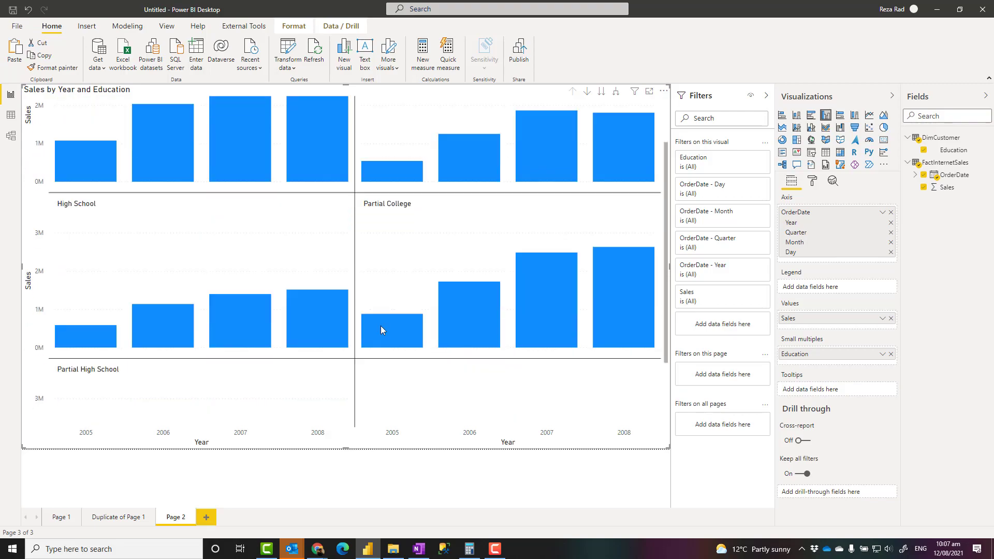
pyautogui.scroll(2, 381, 333)
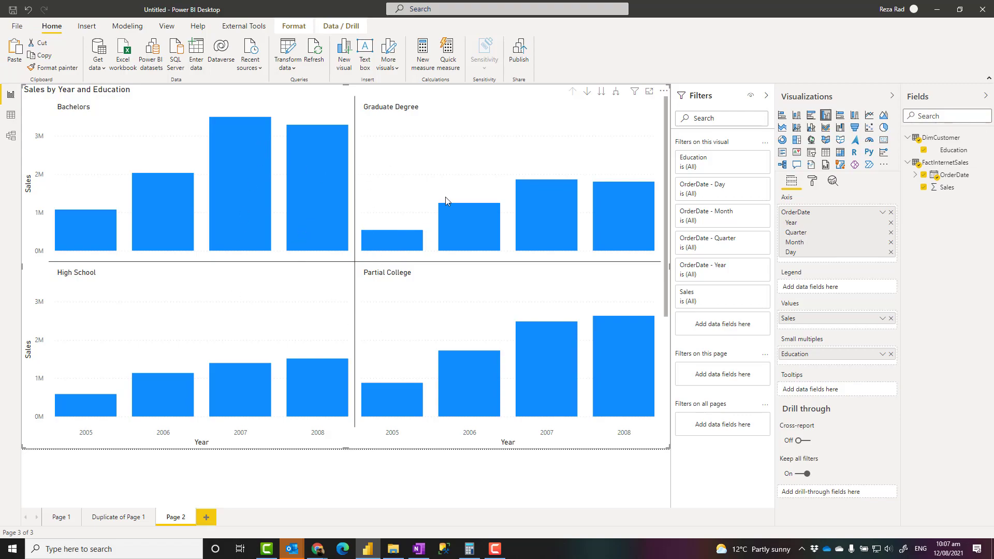
pyautogui.scroll(-2, 459, 209)
pyautogui.scroll(2, 385, 339)
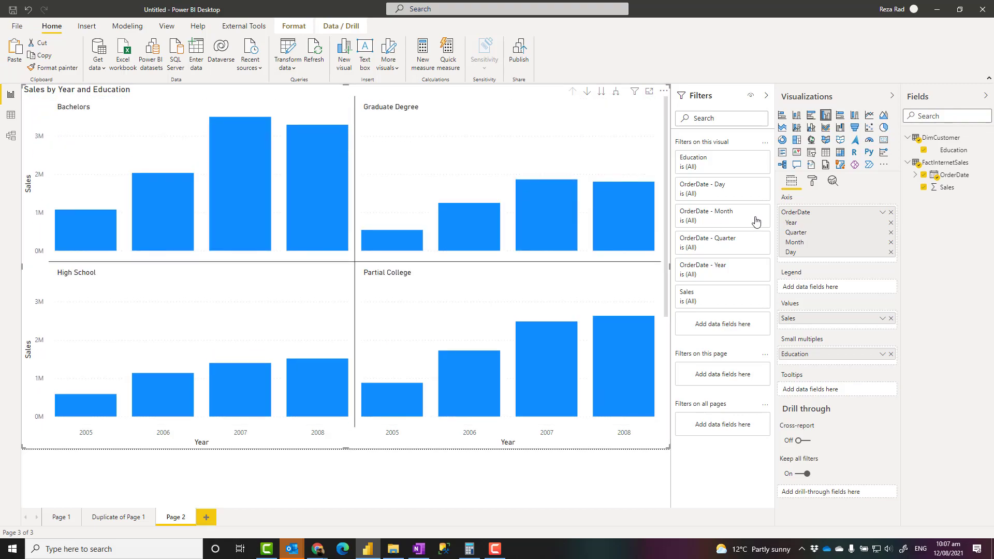
# Open the chart's Grid layout settings and raise the column count to five.
pyautogui.click(813, 183)
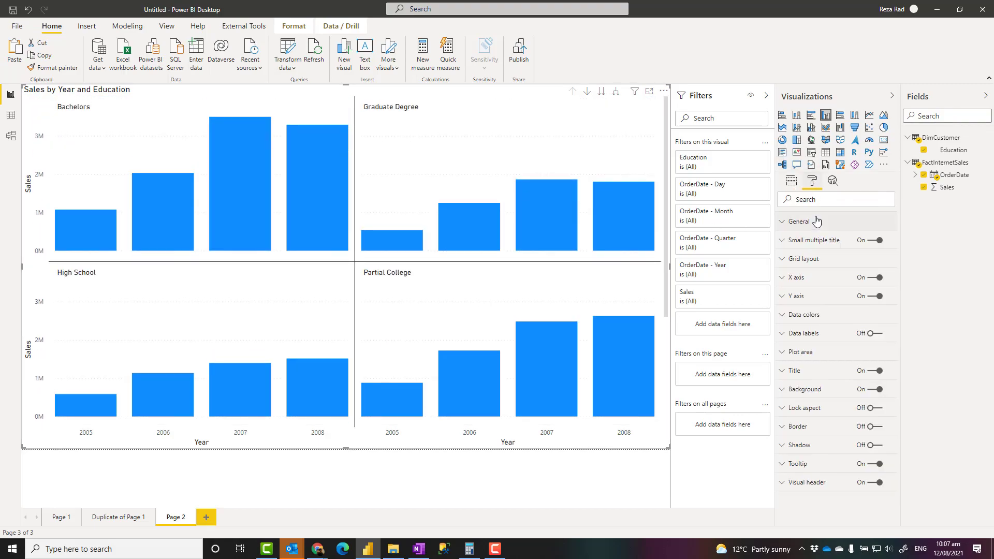
pyautogui.click(798, 260)
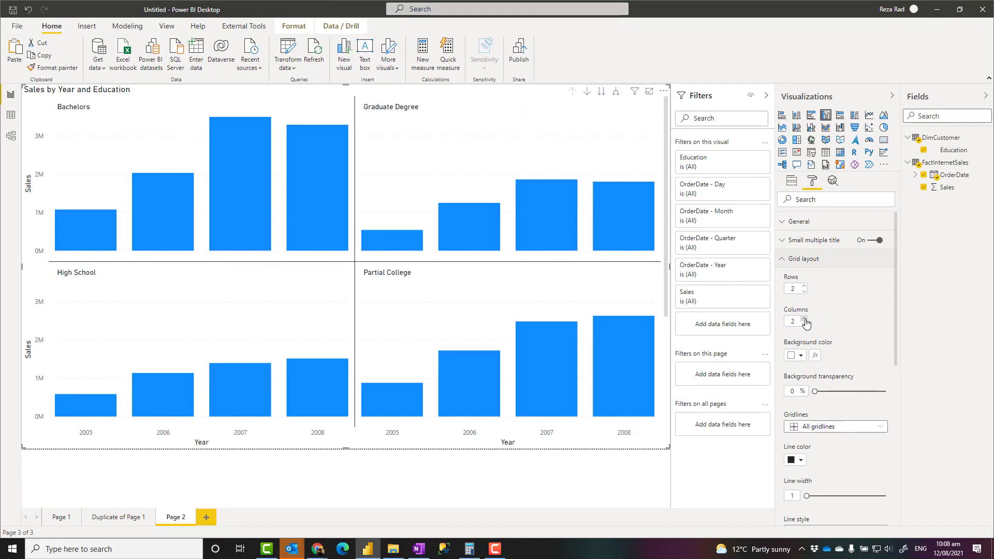
pyautogui.click(805, 319)
pyautogui.click(804, 319)
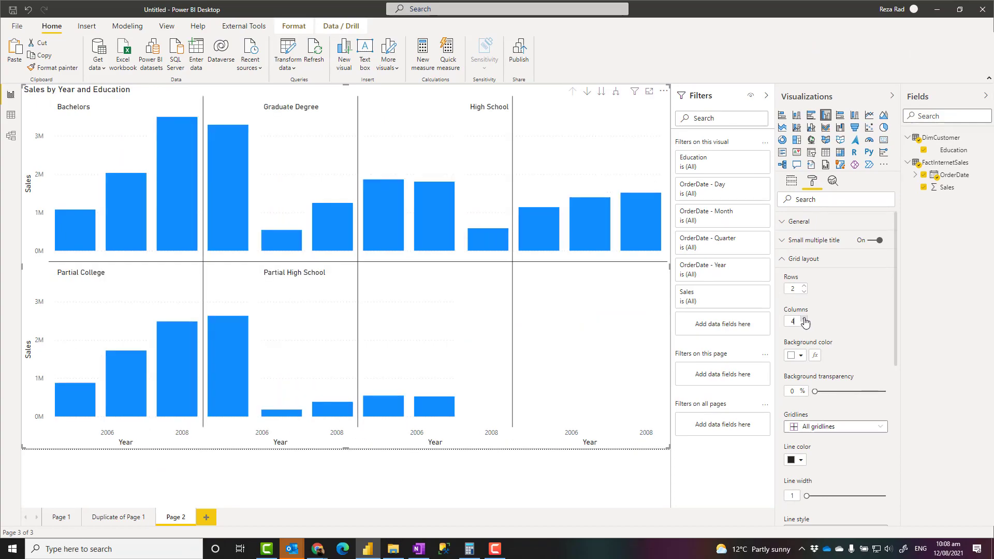
pyautogui.click(803, 318)
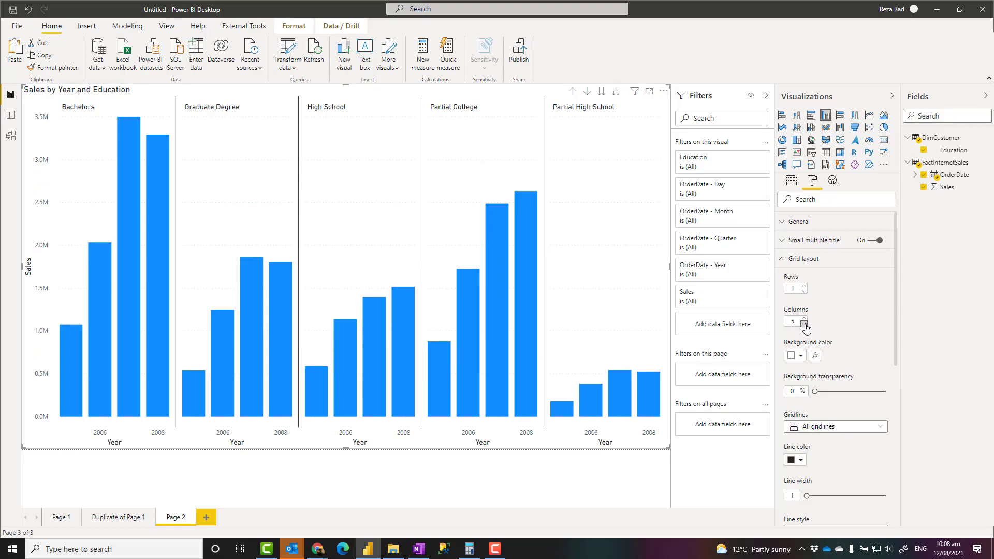
# Lower the column count, enter the row value, and restore the chart to nearly full width.
pyautogui.click(803, 326)
pyautogui.click(804, 325)
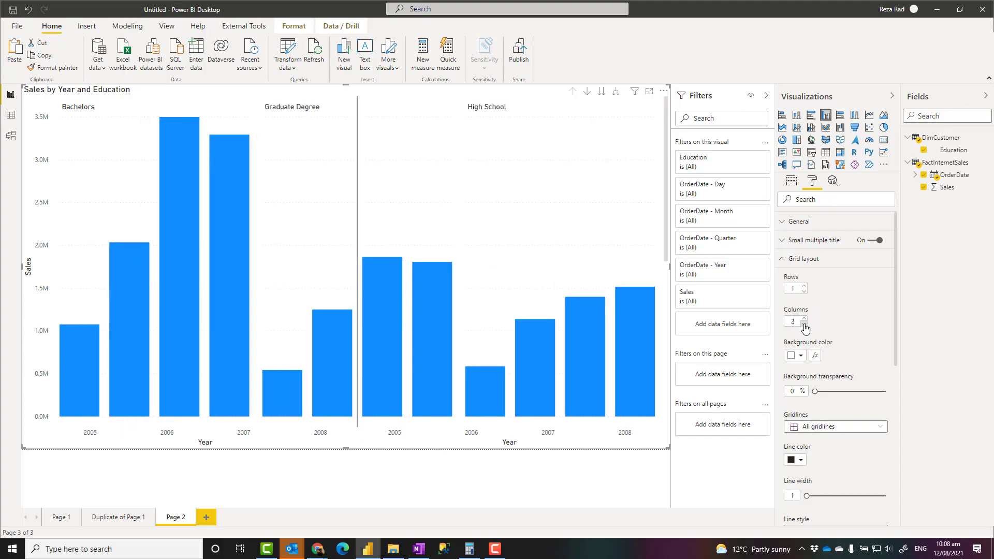
pyautogui.click(804, 325)
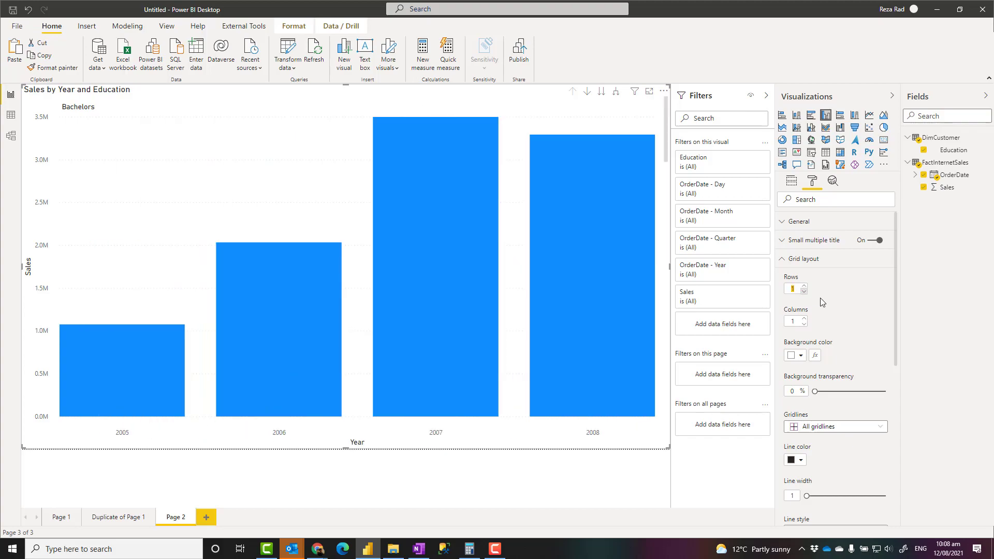
pyautogui.write('5')
pyautogui.press('Return')
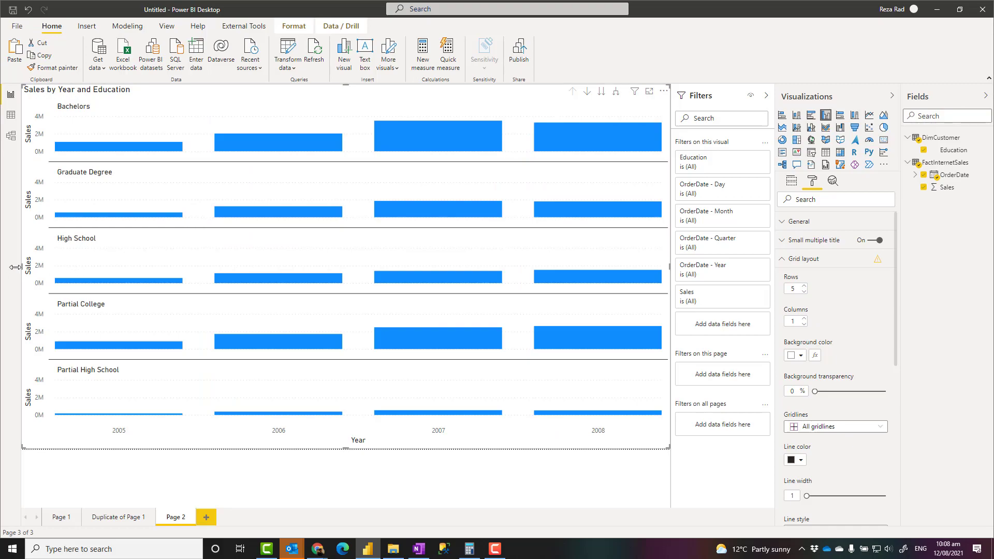
pyautogui.moveTo(21, 266); pyautogui.dragTo(464, 277)
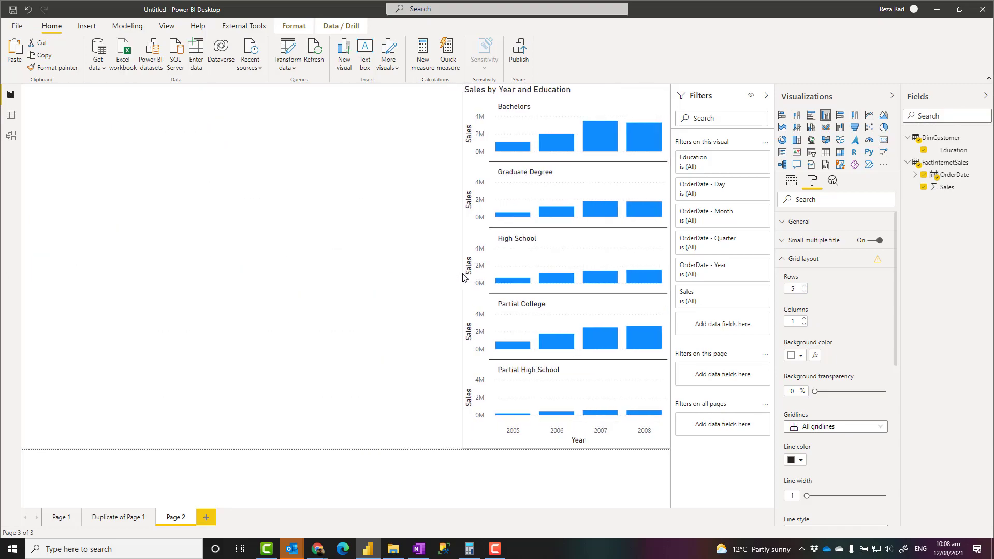
pyautogui.moveTo(464, 278); pyautogui.dragTo(28, 276)
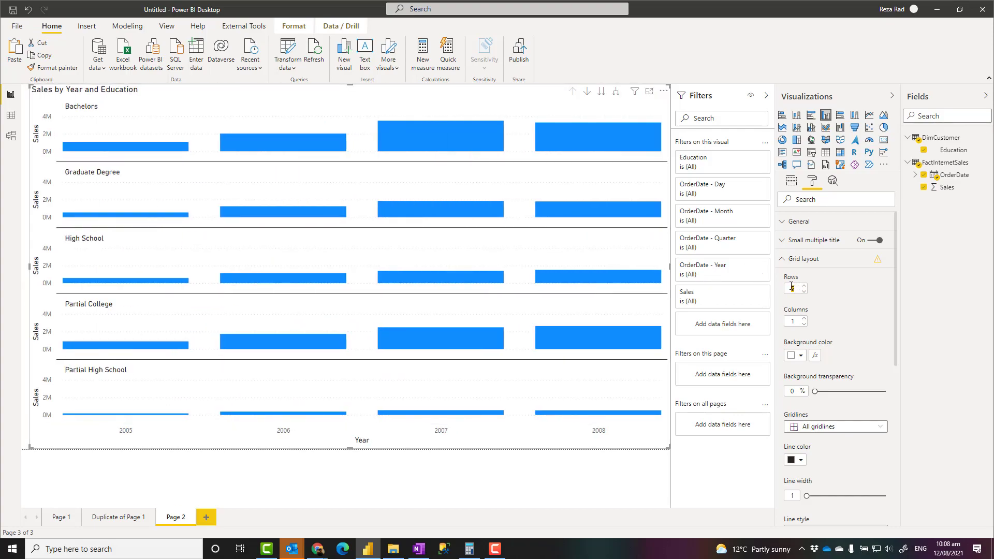
pyautogui.write('2')
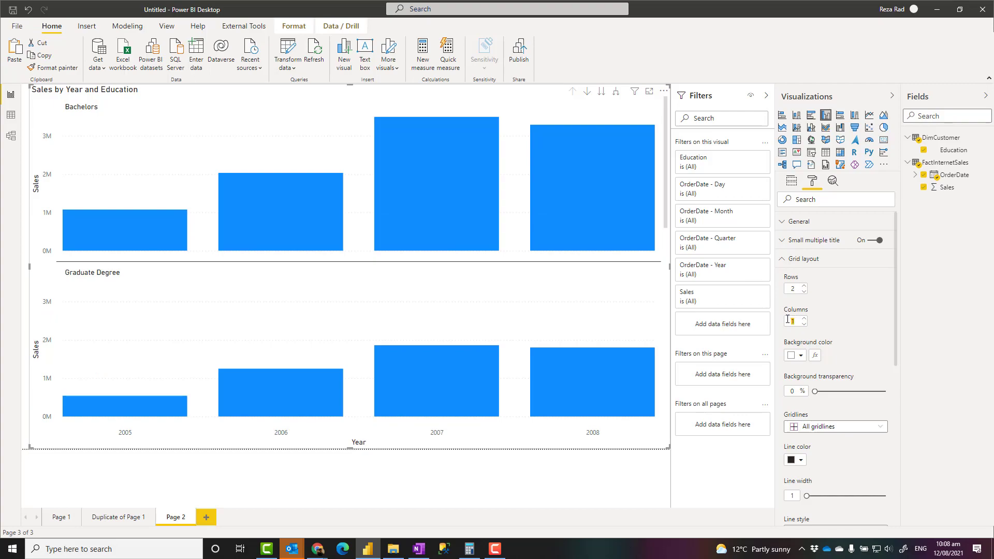
pyautogui.write('3')
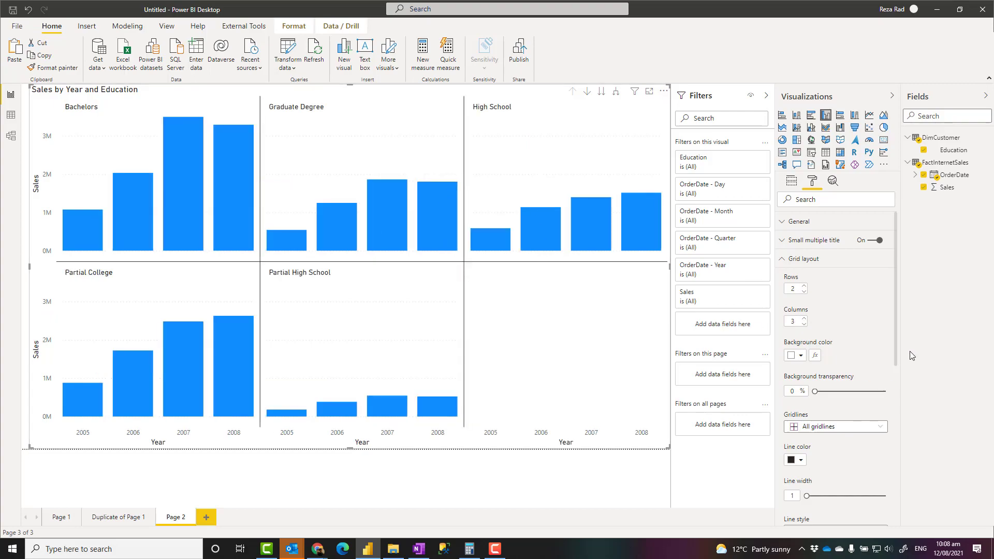
pyautogui.scroll(-3, 896, 333)
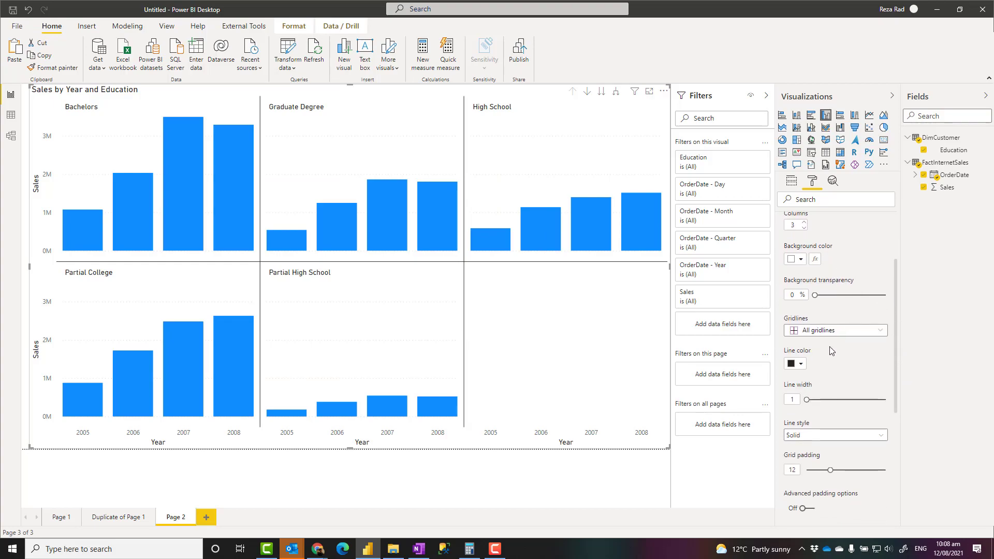
# Keep All gridlines as the gridline style between the small multiples.
pyautogui.click(821, 334)
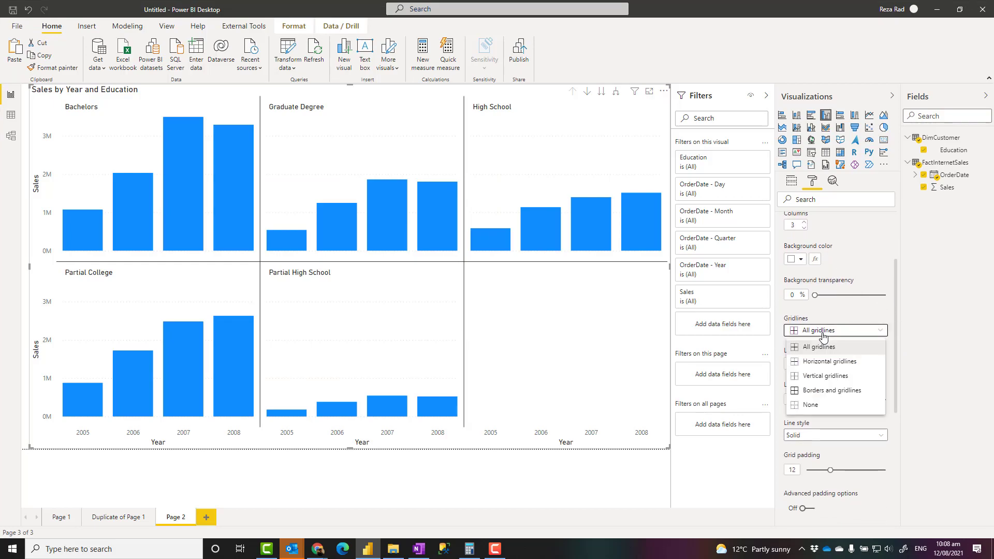
pyautogui.click(895, 342)
pyautogui.scroll(-2, 896, 346)
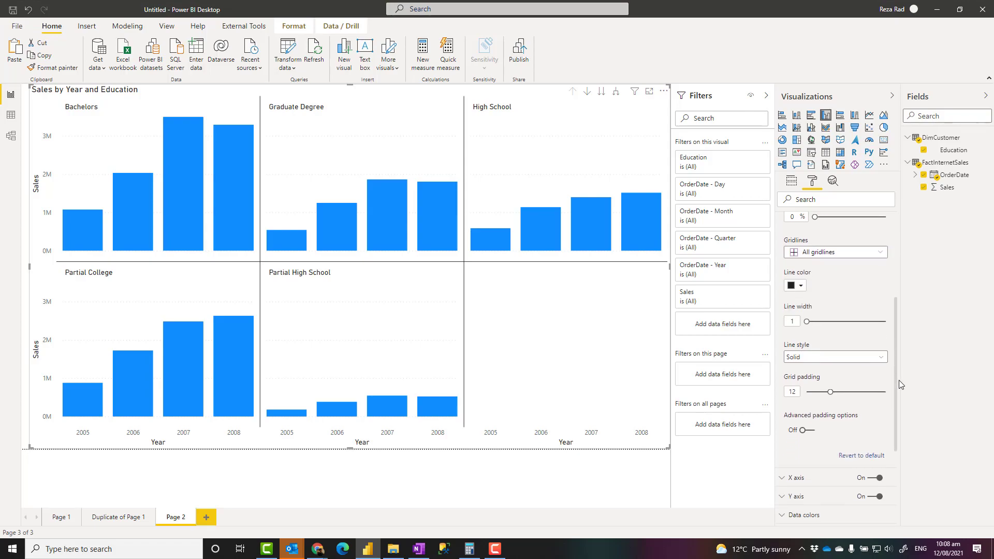
pyautogui.scroll(1, 895, 412)
pyautogui.scroll(3, 898, 395)
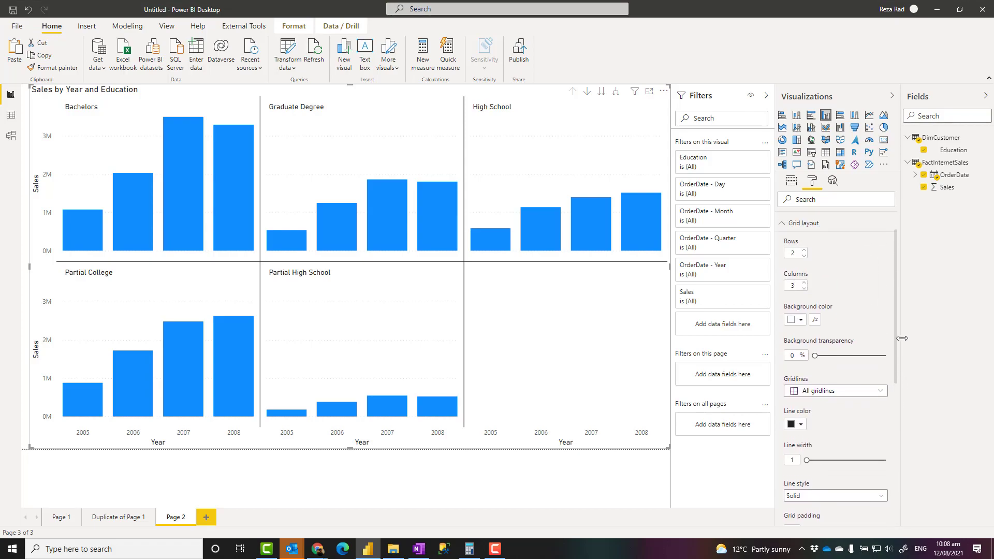
pyautogui.scroll(1, 902, 350)
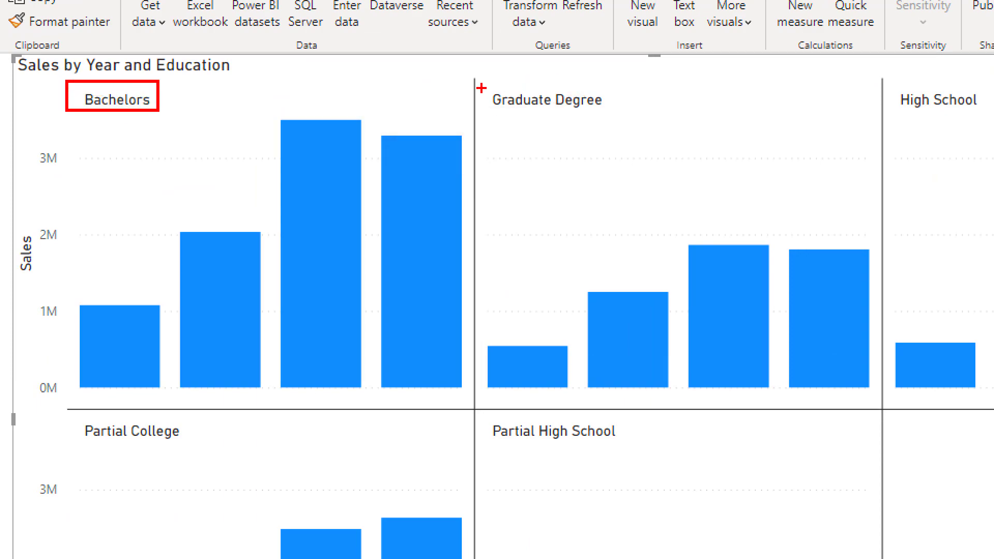
pyautogui.moveTo(478, 85); pyautogui.dragTo(638, 116)
pyautogui.moveTo(893, 79); pyautogui.dragTo(991, 116)
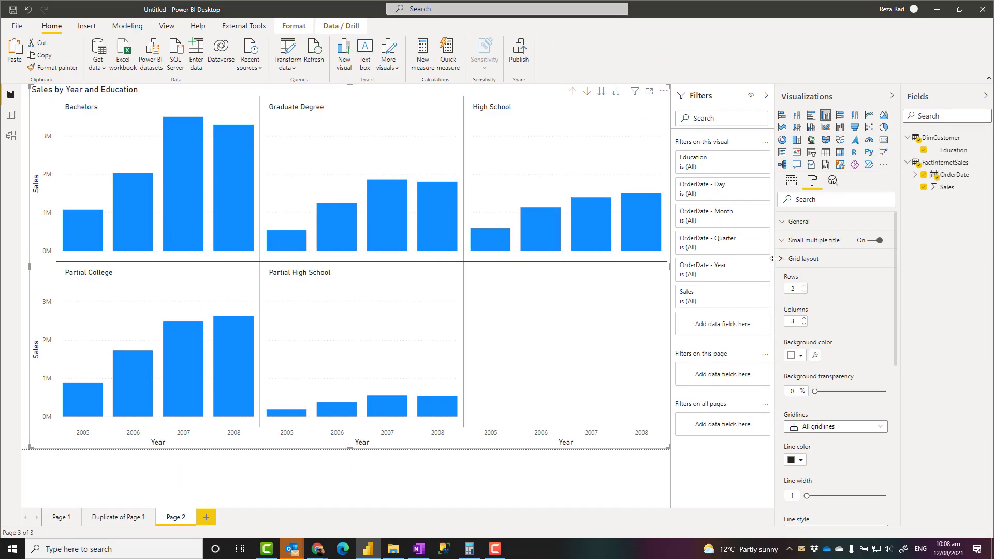
# Collapse Grid layout and show the Small multiple title settings (DIN, 12 pt, top-left).
pyautogui.click(783, 259)
pyautogui.click(785, 242)
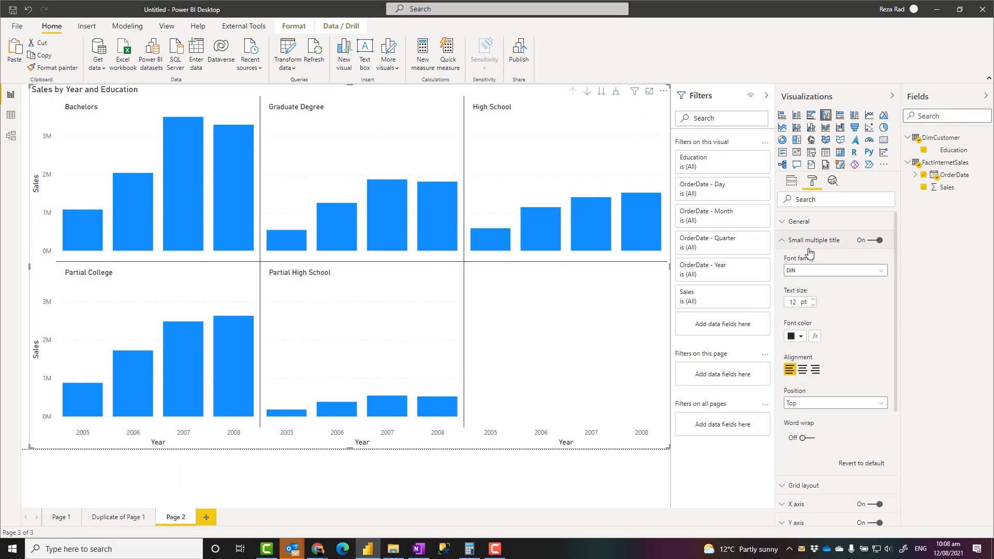
pyautogui.hotkey('ctrl', '1')
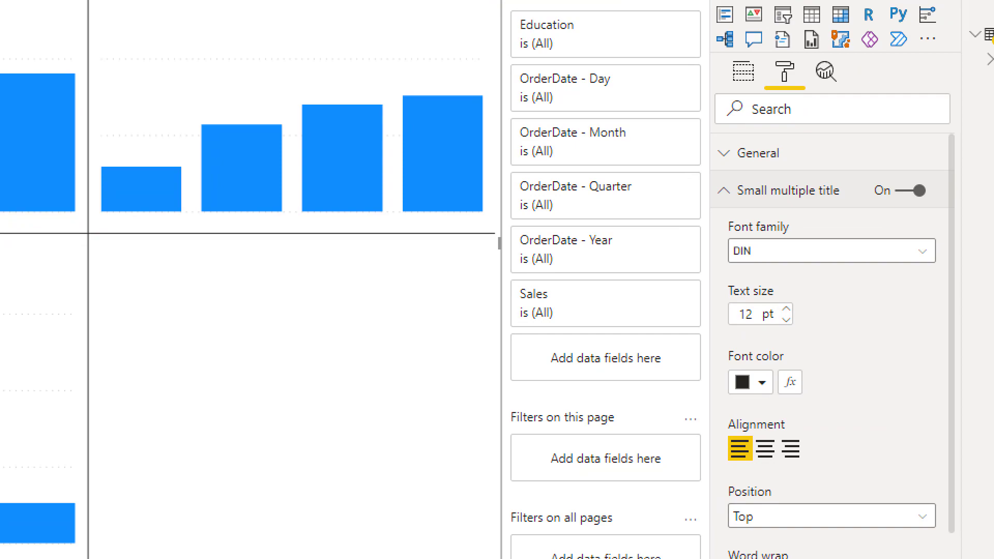
pyautogui.moveTo(708, 167); pyautogui.dragTo(964, 548)
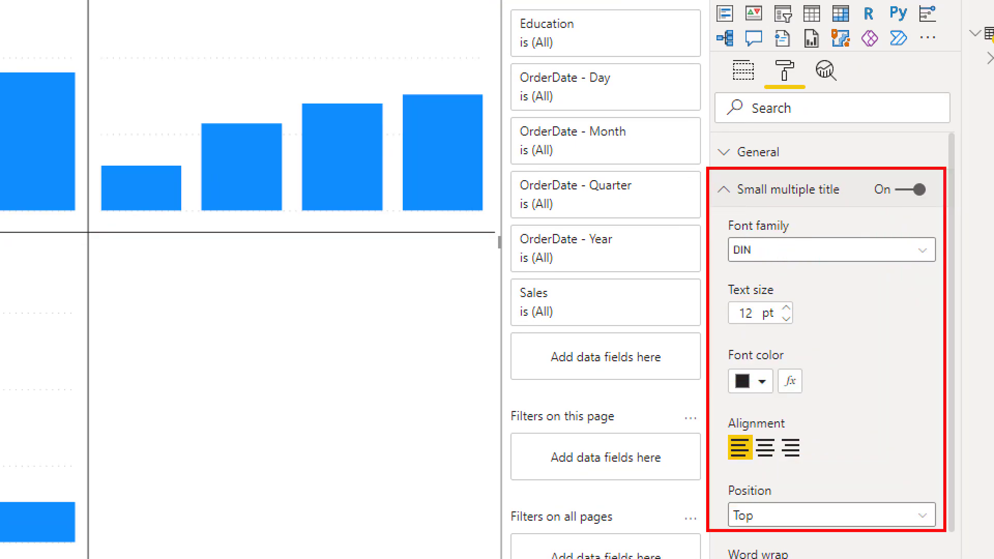
pyautogui.press('Escape')
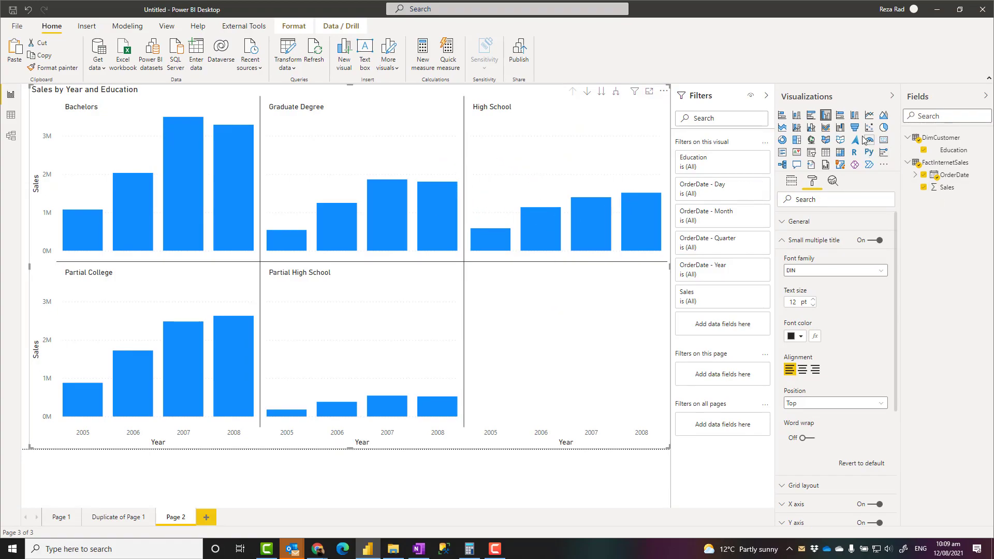
pyautogui.click(811, 117)
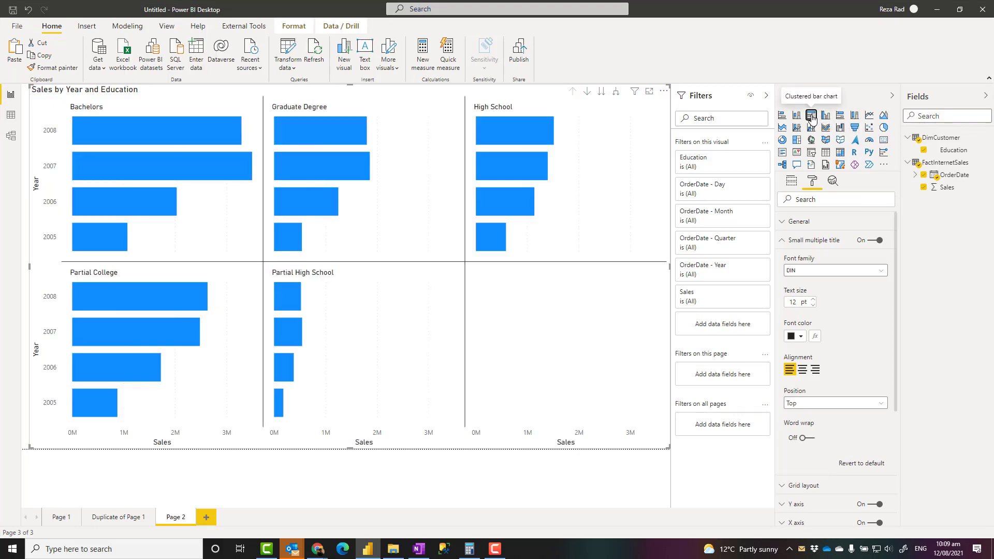
pyautogui.click(869, 116)
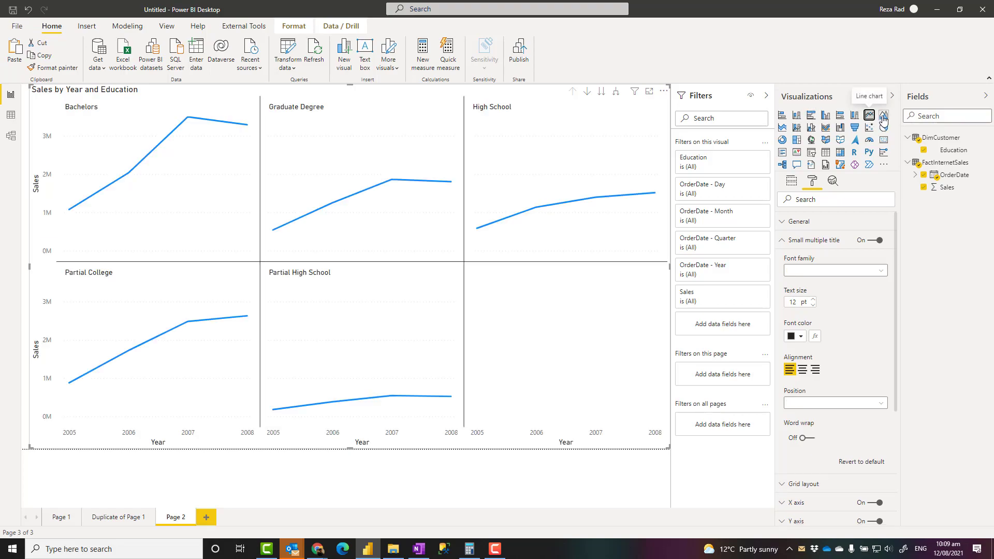
pyautogui.click(884, 116)
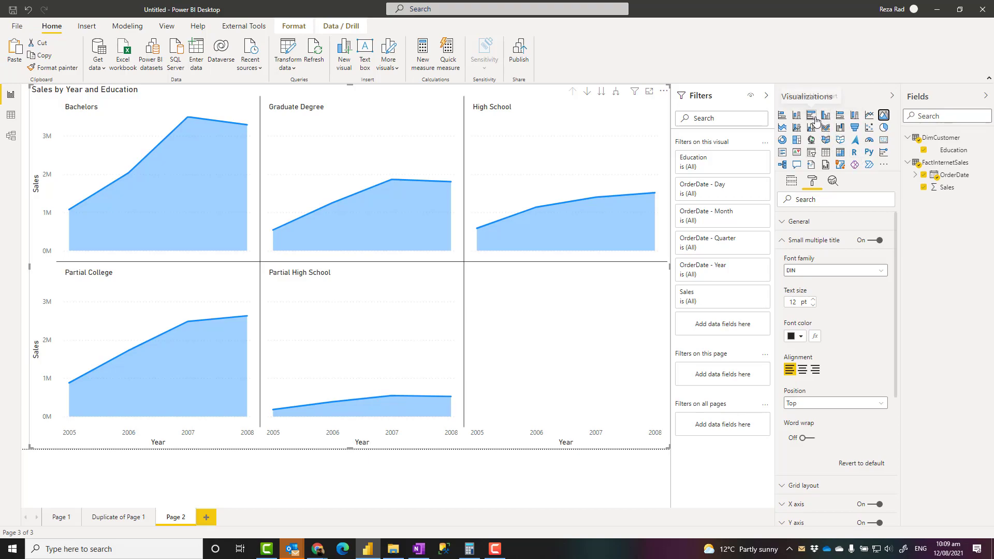
pyautogui.click(825, 119)
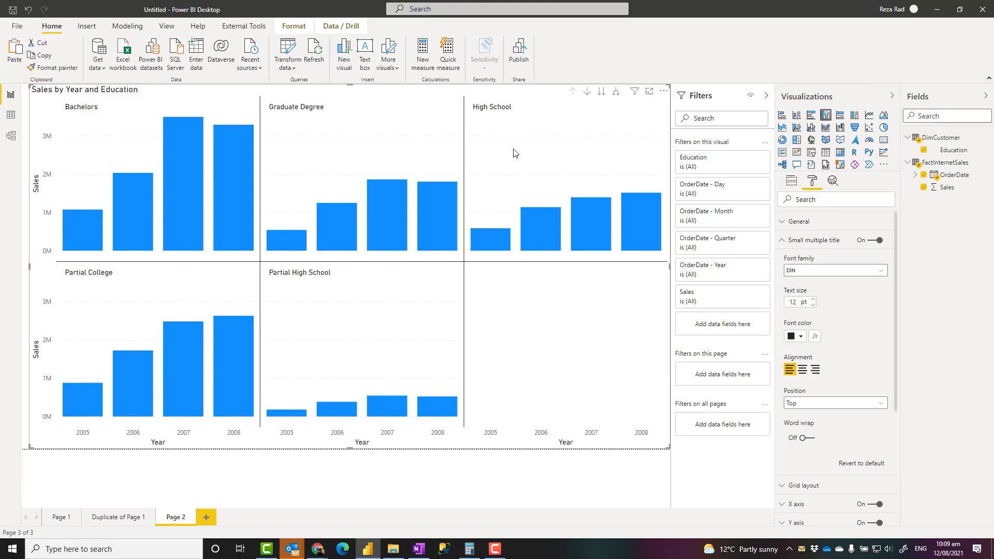
# Expand Data colors and turn Show all on so each year gets a colour.
pyautogui.click(783, 241)
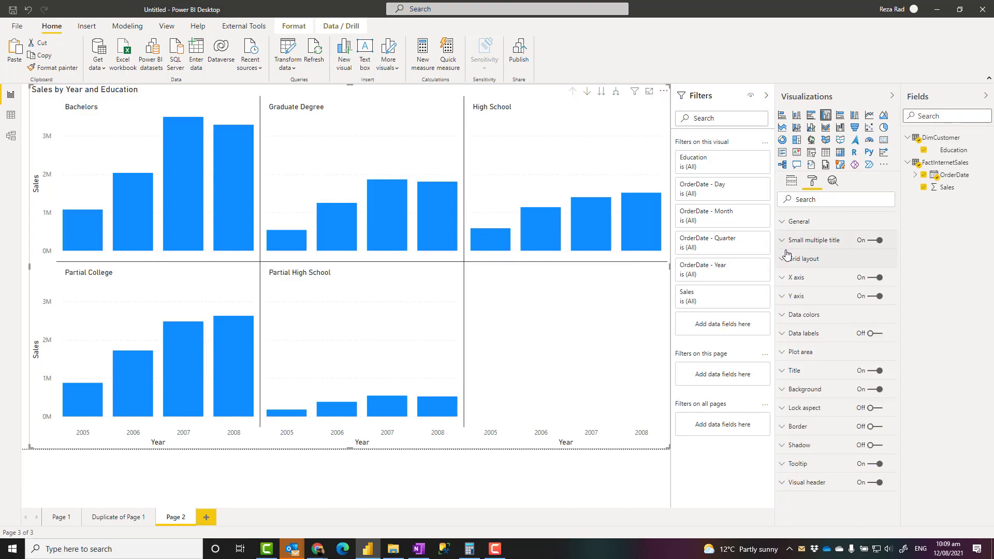
pyautogui.click(783, 318)
pyautogui.click(805, 382)
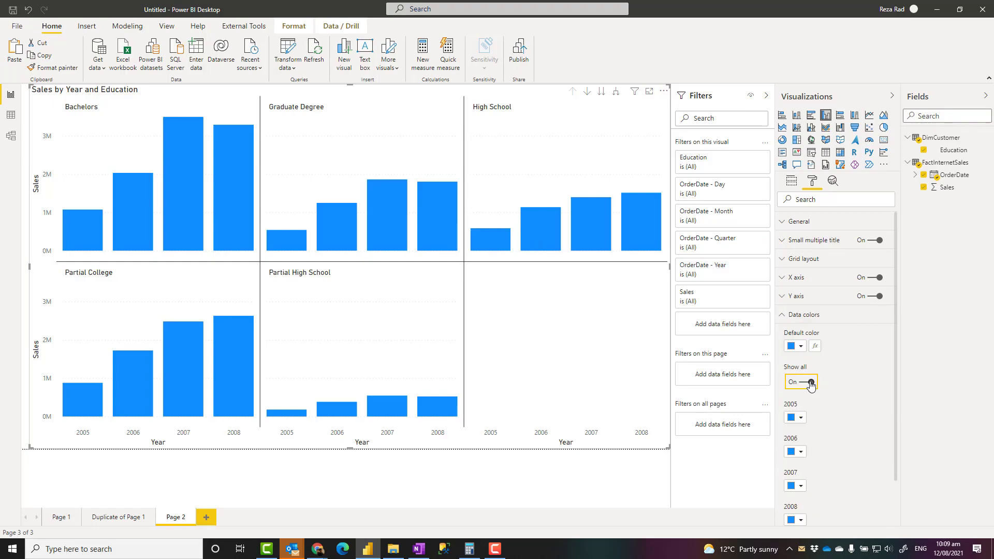
# Colour the 2006 bars dark blue, 2007 orange and 2008 purple.
pyautogui.click(802, 453)
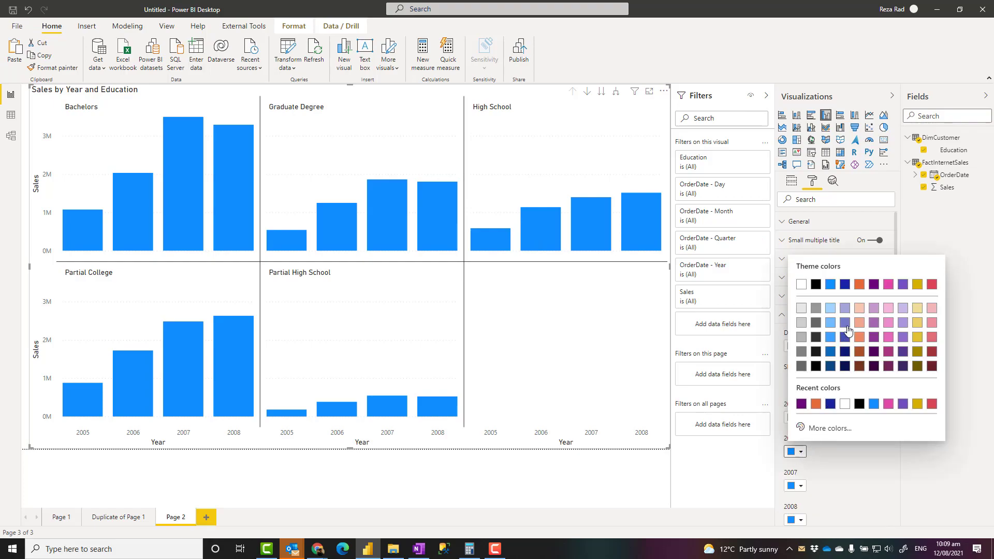
pyautogui.click(844, 286)
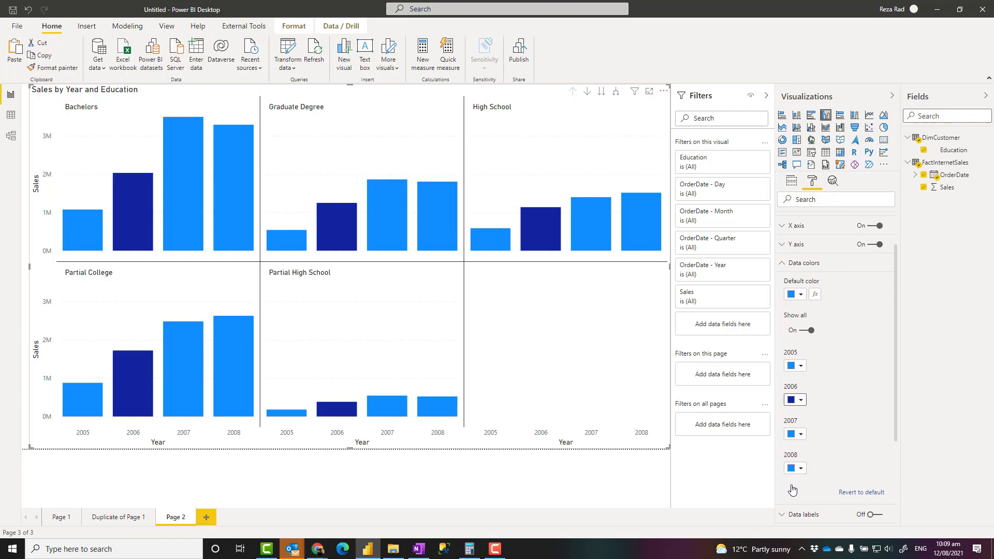
pyautogui.click(801, 435)
pyautogui.click(860, 267)
pyautogui.click(796, 468)
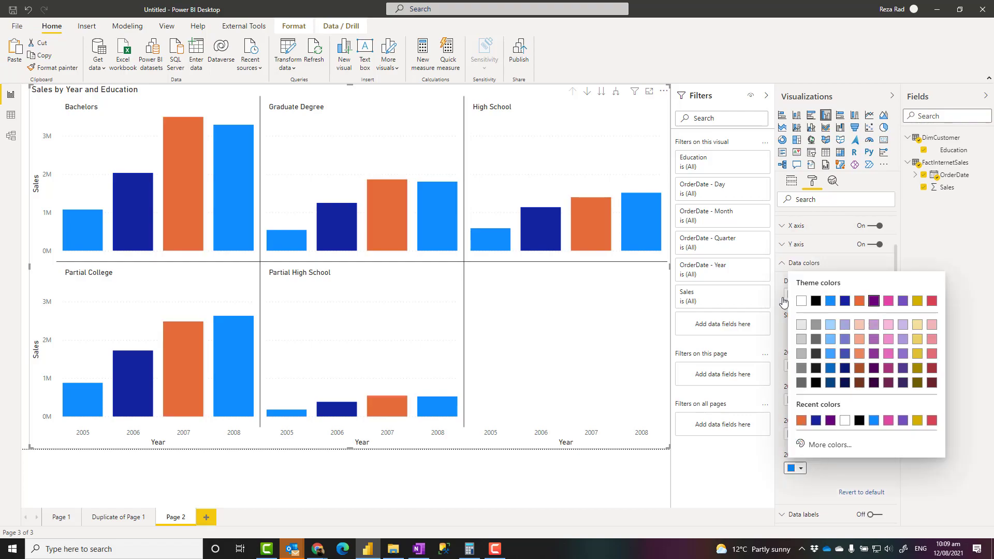
pyautogui.click(874, 301)
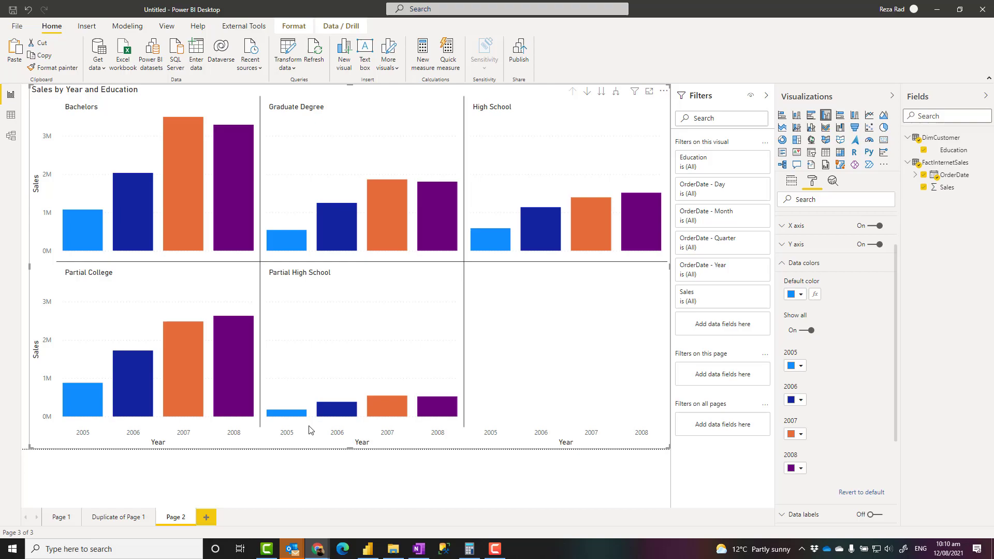
# Collapse Data colors and turn Data labels on so each bar shows its sales value.
pyautogui.click(786, 264)
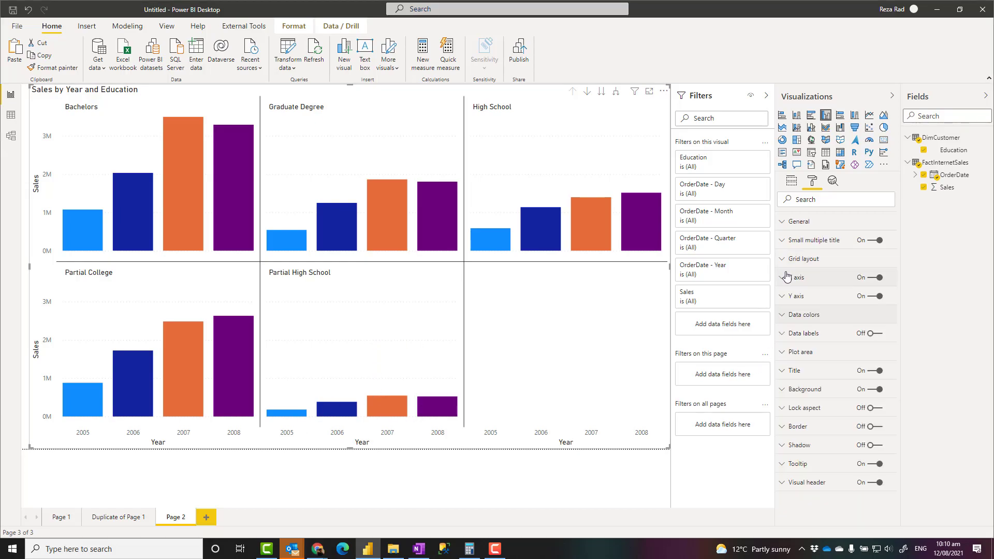
pyautogui.click(873, 334)
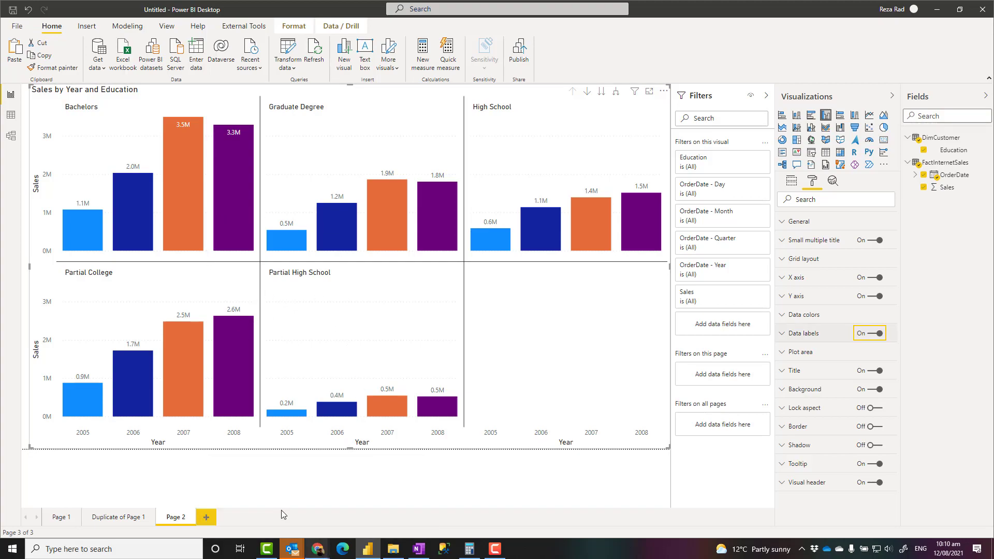
pyautogui.moveTo(317, 550)
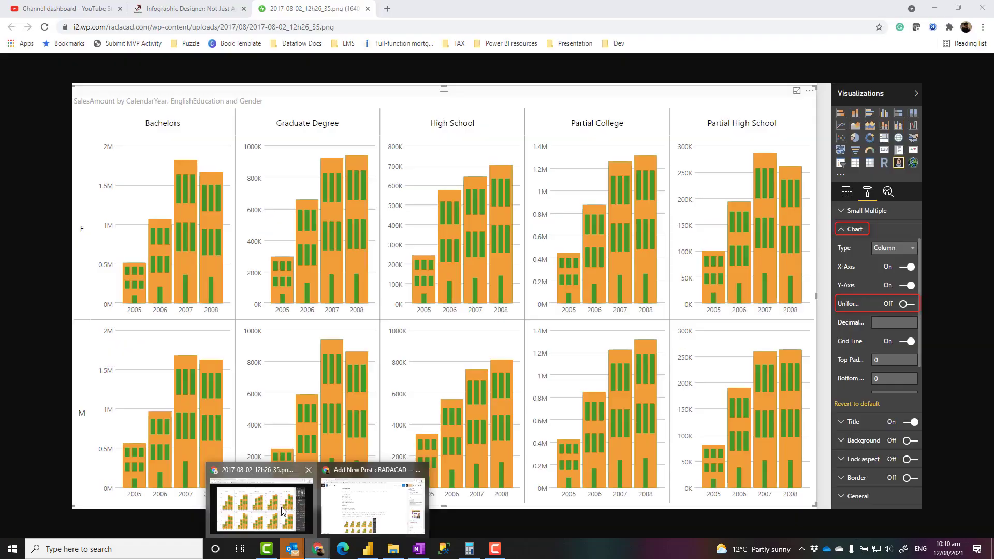
# Bring up the reference small-multiples screenshot in Chrome from the taskbar.
pyautogui.click(282, 511)
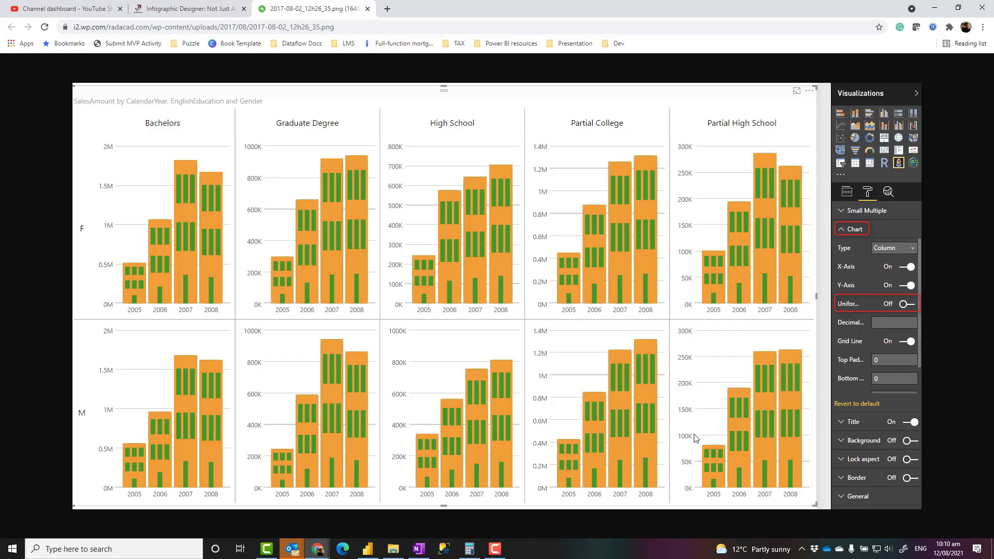
pyautogui.click(936, 11)
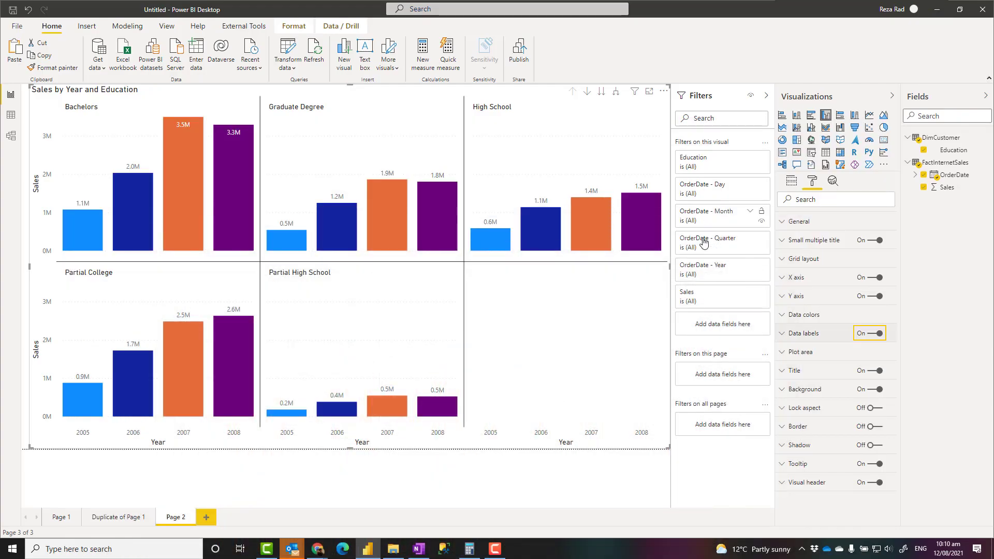